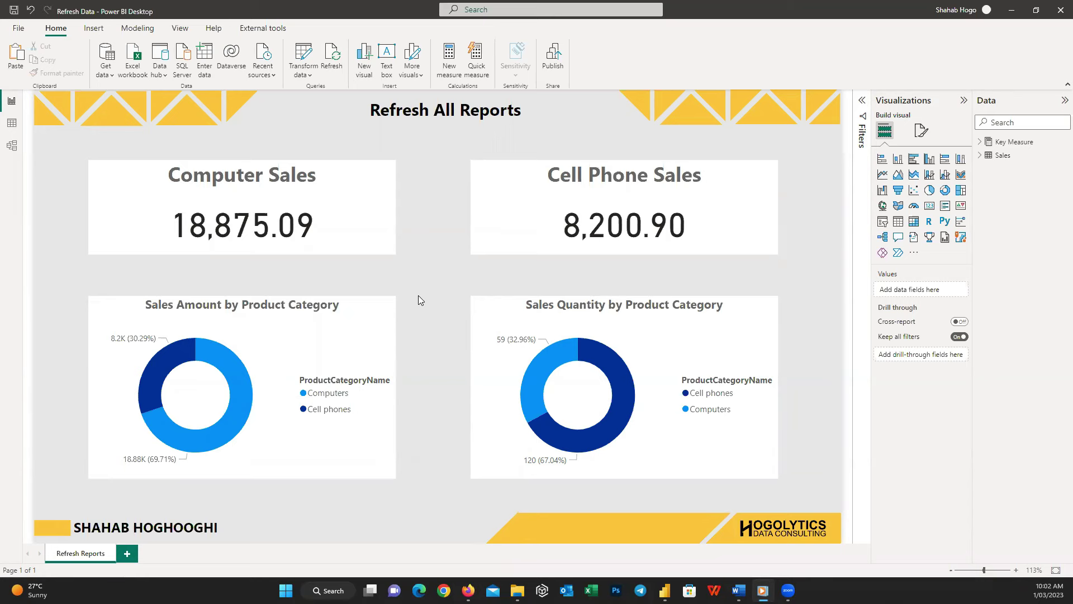
In the Power Query Editor, create a blank query with the formula = DateTime.LocalNow().
{"action": "left_click", "coordinate": [301, 58]}
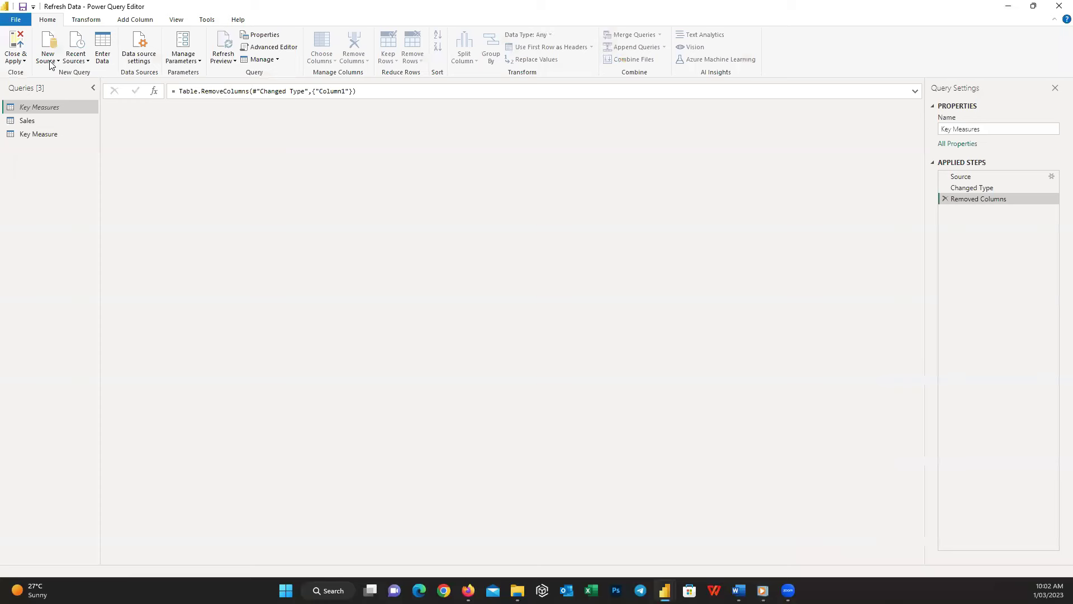
{"action": "left_click", "coordinate": [49, 62]}
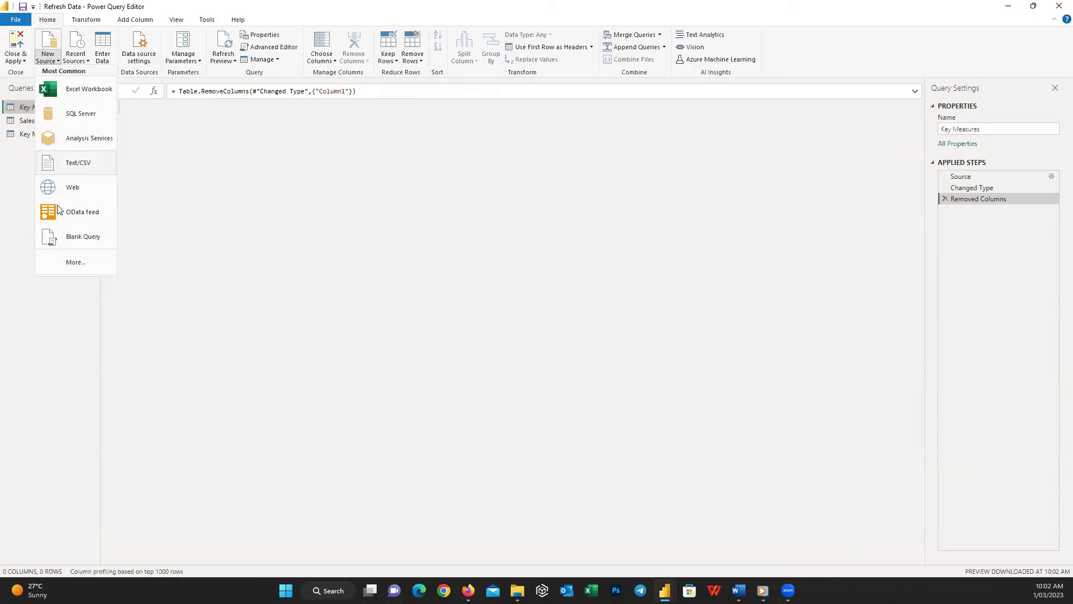
{"action": "left_click", "coordinate": [66, 246]}
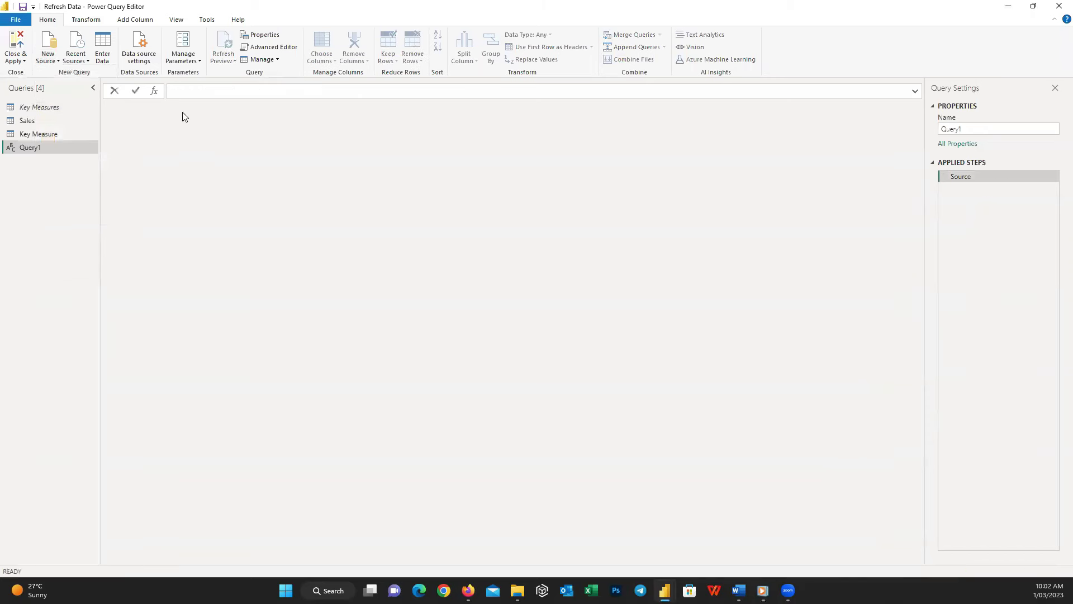
{"action": "type", "text": "DateTime.LocalNow()"}
{"action": "left_click", "coordinate": [173, 94]}
{"action": "type", "text": "="}
{"action": "left_click", "coordinate": [135, 91]}
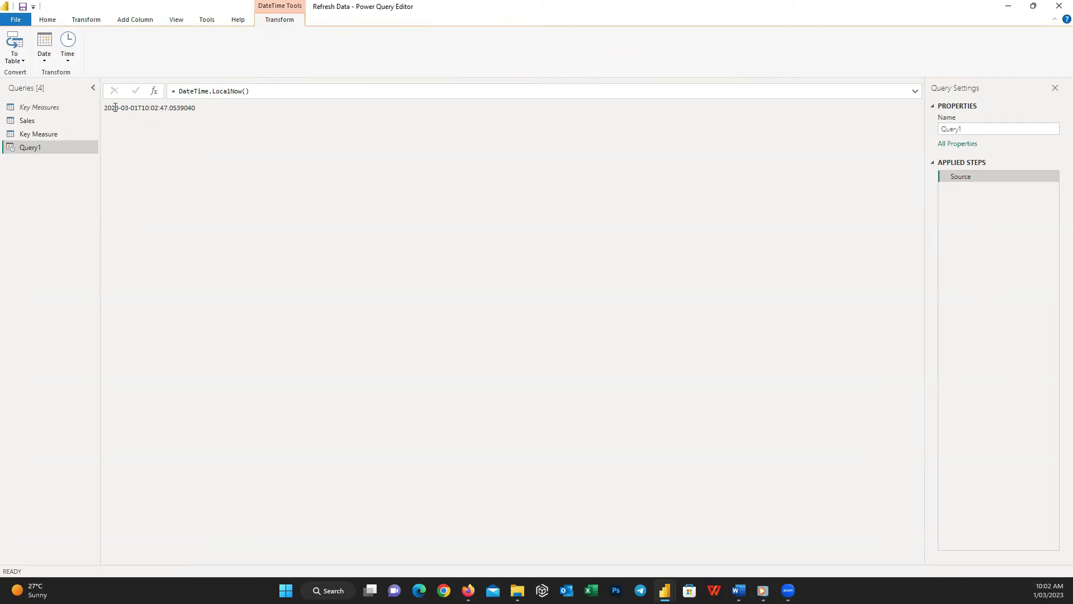
Convert the value to a table, rename its column 'Refresh DateTime', name the query 'Last Refresh', and apply.
{"action": "left_click", "coordinate": [7, 50]}
{"action": "left_click", "coordinate": [25, 73]}
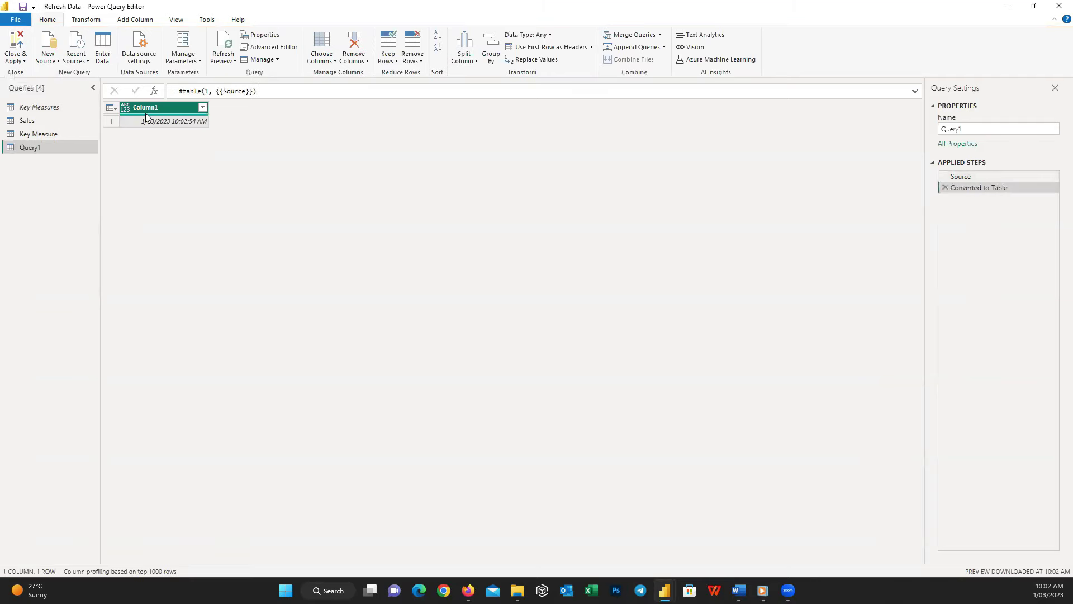
{"action": "double_click", "coordinate": [150, 107]}
{"action": "type", "text": "Refresh DateTi"}
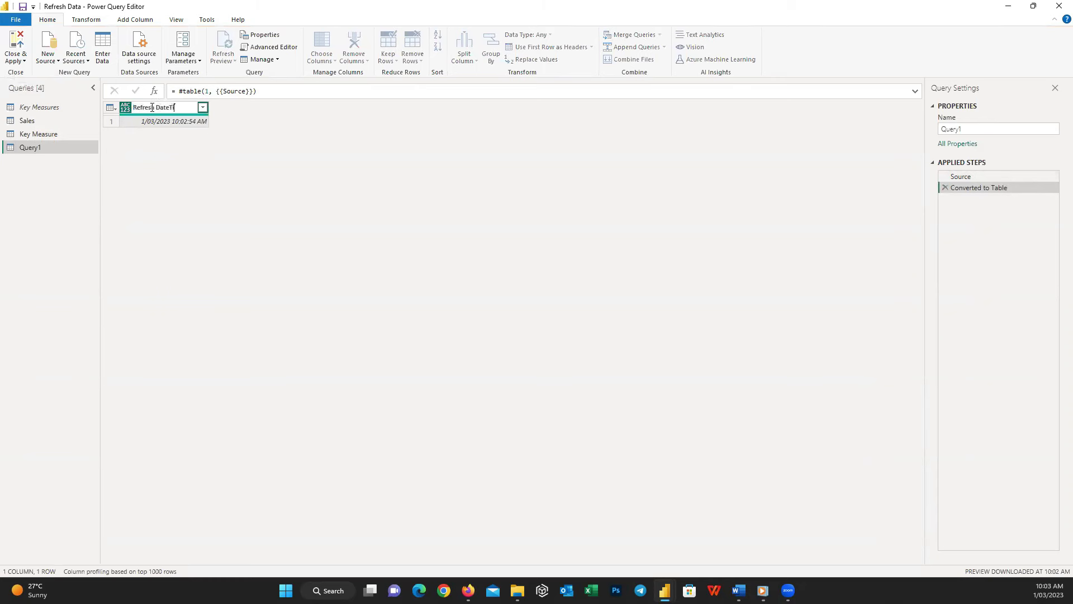
{"action": "type", "text": "me"}
{"action": "left_click", "coordinate": [975, 129]}
{"action": "type", "text": "La"}
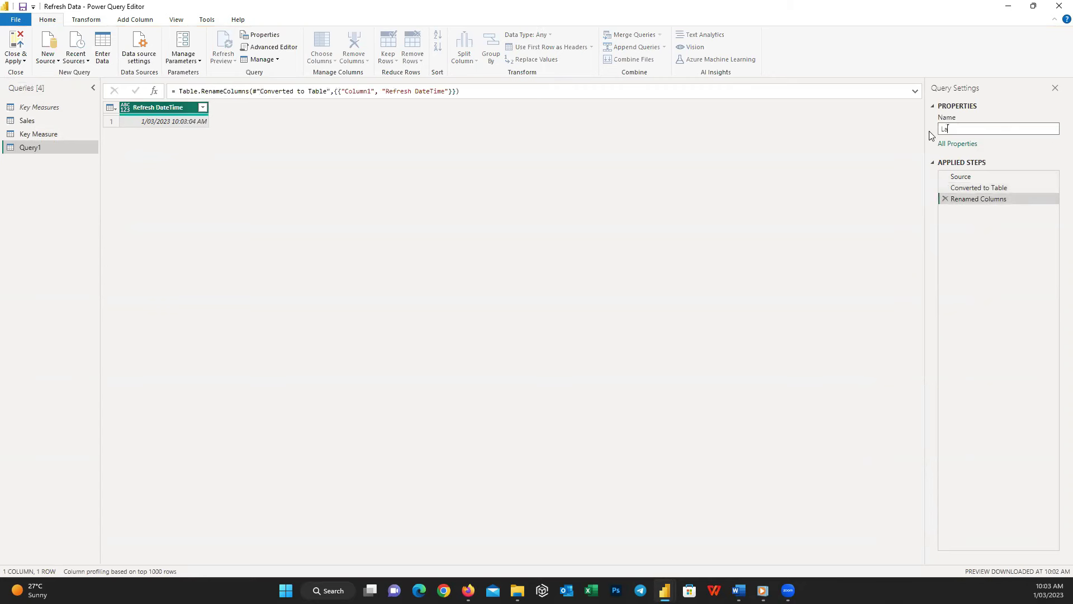
{"action": "key", "text": "Return"}
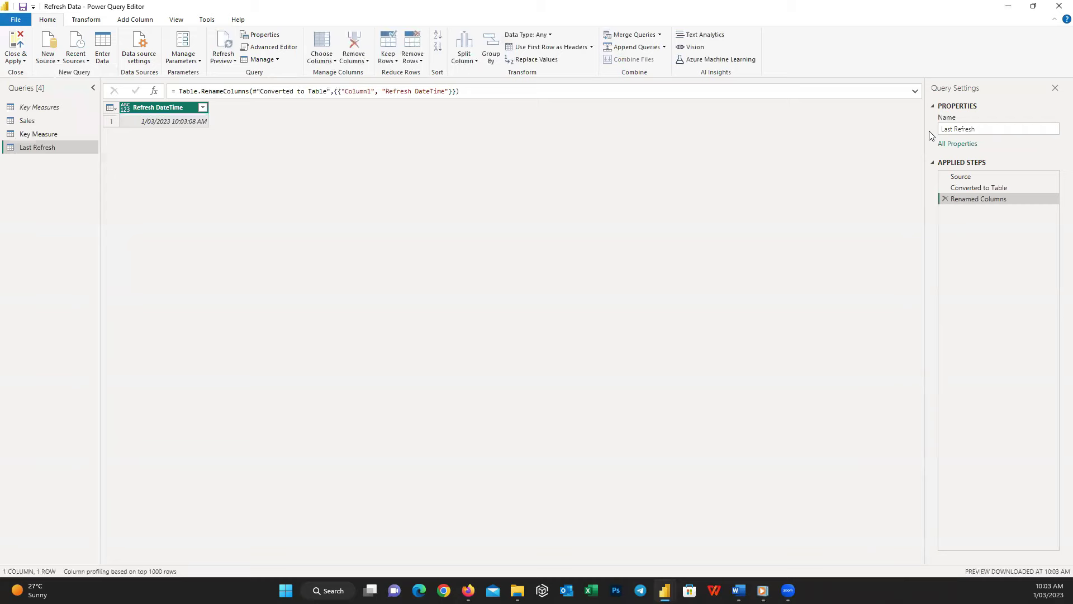
{"action": "left_click", "coordinate": [16, 39]}
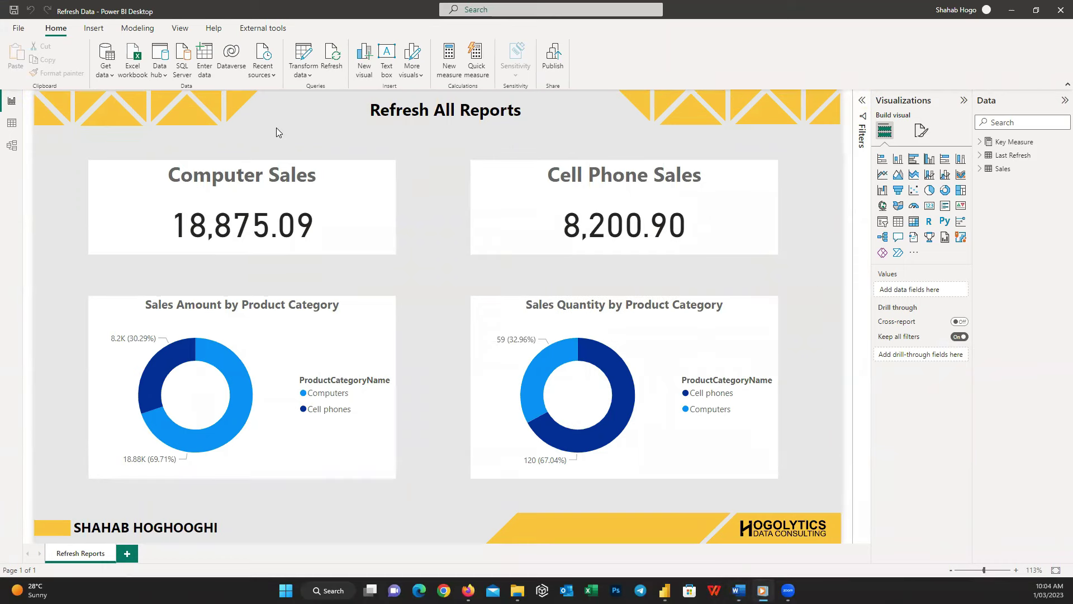
Insert a text box reading 'Last Refresh:' followed by the dynamic Refresh DateTime value.
{"action": "left_click", "coordinate": [93, 28]}
{"action": "left_click", "coordinate": [367, 61]}
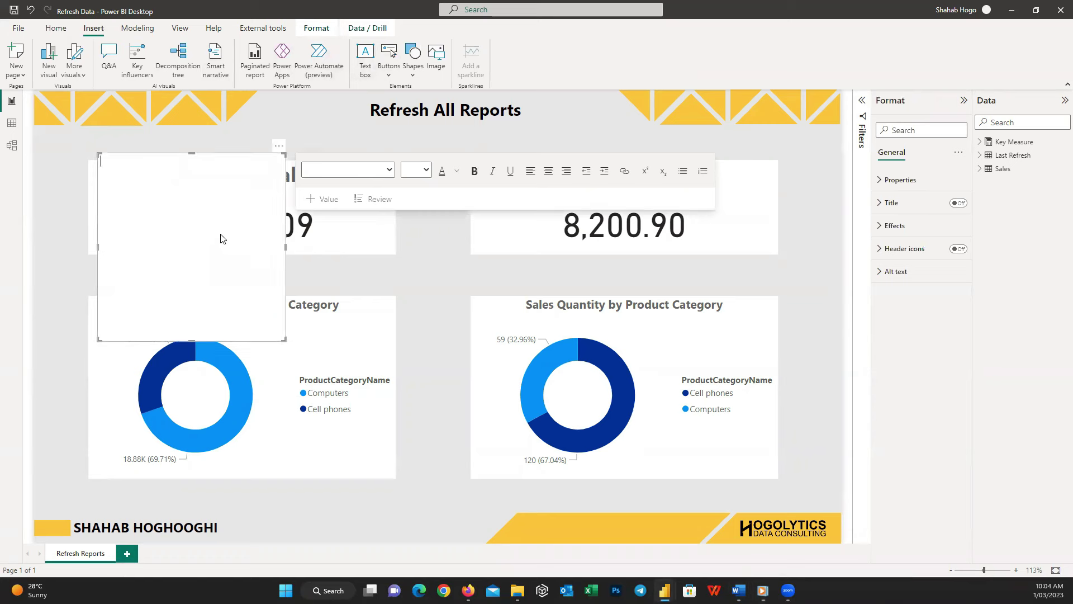
{"action": "type", "text": "Last Refresh:"}
{"action": "left_click", "coordinate": [324, 200]}
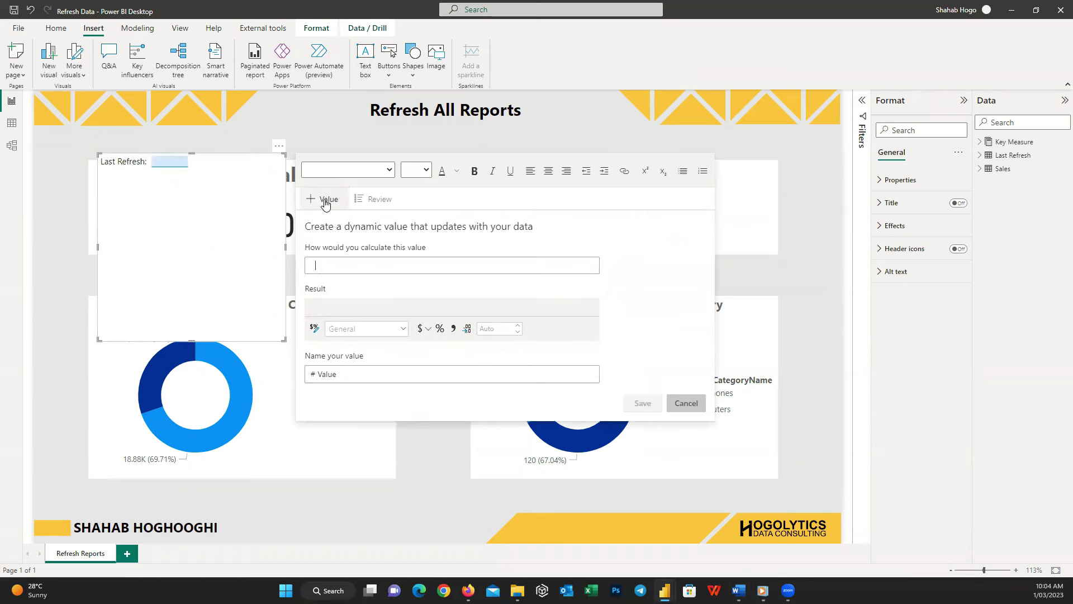
{"action": "type", "text": "Ref"}
{"action": "left_click", "coordinate": [362, 286]}
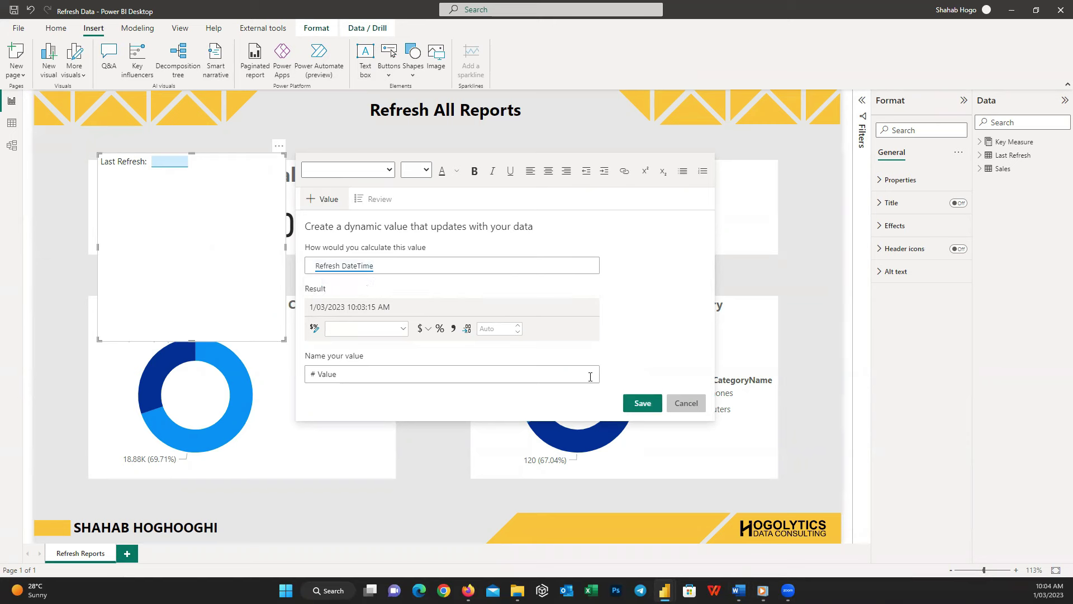
{"action": "left_click", "coordinate": [642, 403]}
Shrink the text box, move it toward the bottom right, and set its text size to 14.
{"action": "left_click_drag", "start_coordinate": [192, 154], "coordinate": [502, 508]}
{"action": "left_click", "coordinate": [192, 304]}
{"action": "left_click", "coordinate": [654, 507]}
{"action": "left_click", "coordinate": [196, 278]}
{"action": "left_click", "coordinate": [193, 366]}
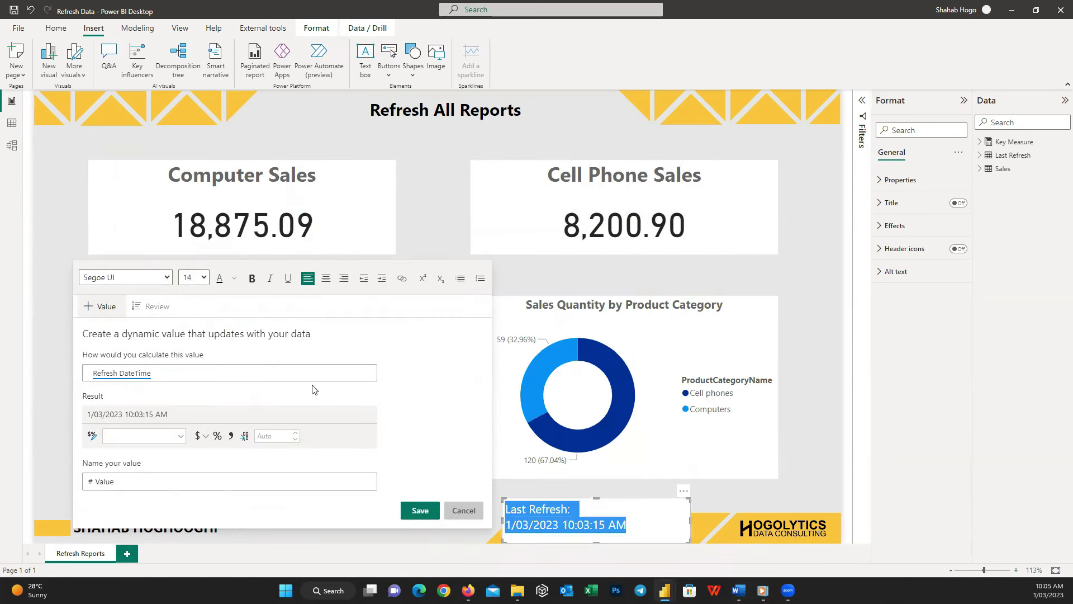
Widen the box to one line, turn off its background, and place it on the yellow footer band.
{"action": "left_click_drag", "start_coordinate": [690, 519], "coordinate": [722, 523]}
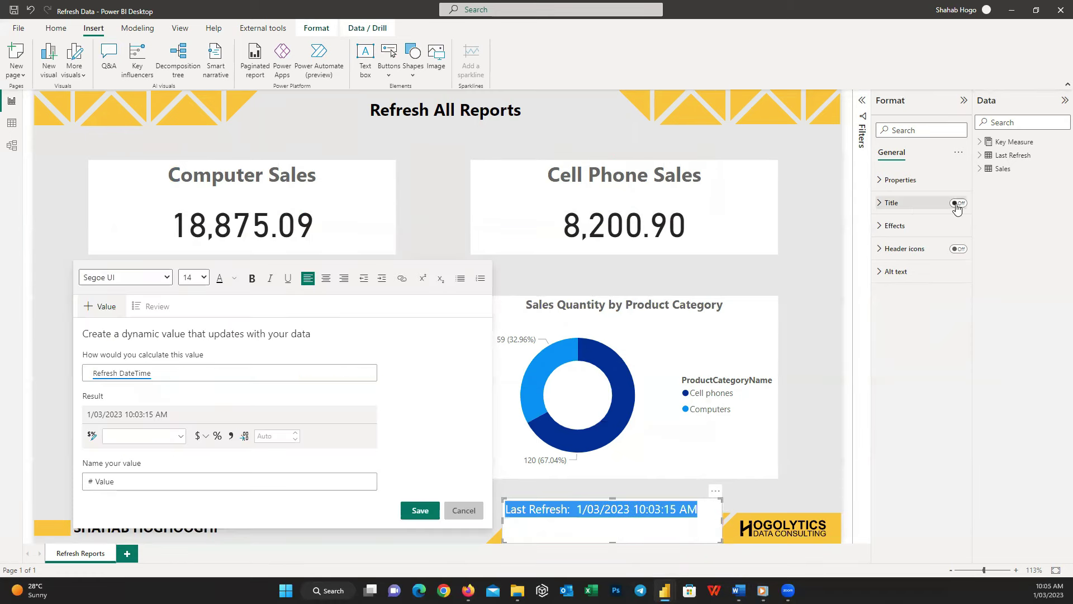
{"action": "left_click", "coordinate": [894, 225]}
{"action": "left_click", "coordinate": [953, 247]}
{"action": "left_click_drag", "start_coordinate": [612, 501], "coordinate": [619, 518]}
{"action": "left_click_drag", "start_coordinate": [710, 526], "coordinate": [704, 514]}
{"action": "key", "text": "Escape"}
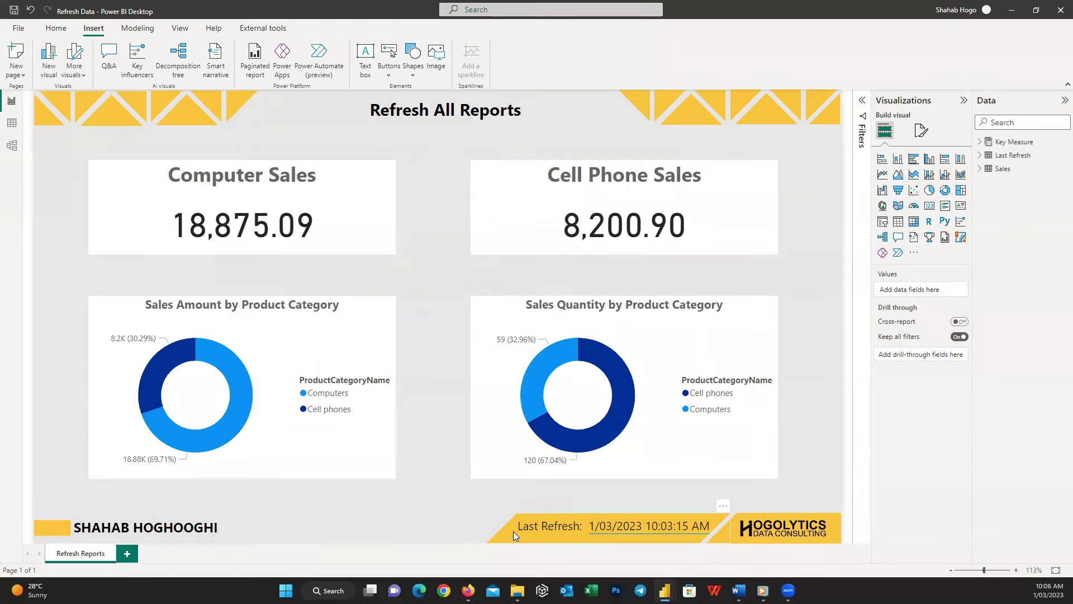
Publish the Refresh Data report to My workspace.
{"action": "left_click", "coordinate": [51, 31]}
{"action": "left_click", "coordinate": [556, 74]}
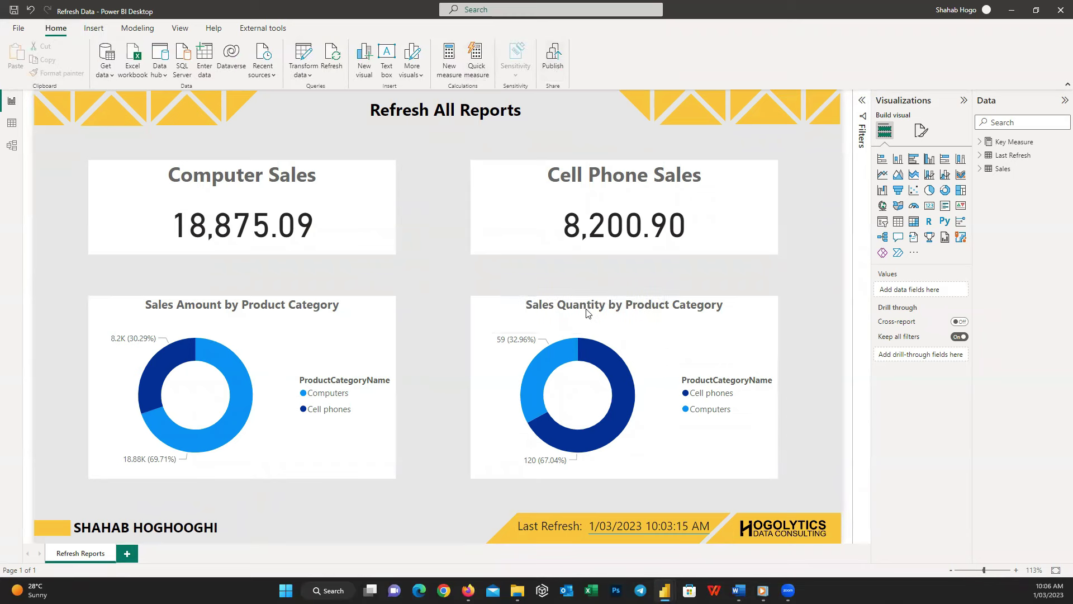
{"action": "double_click", "coordinate": [470, 266]}
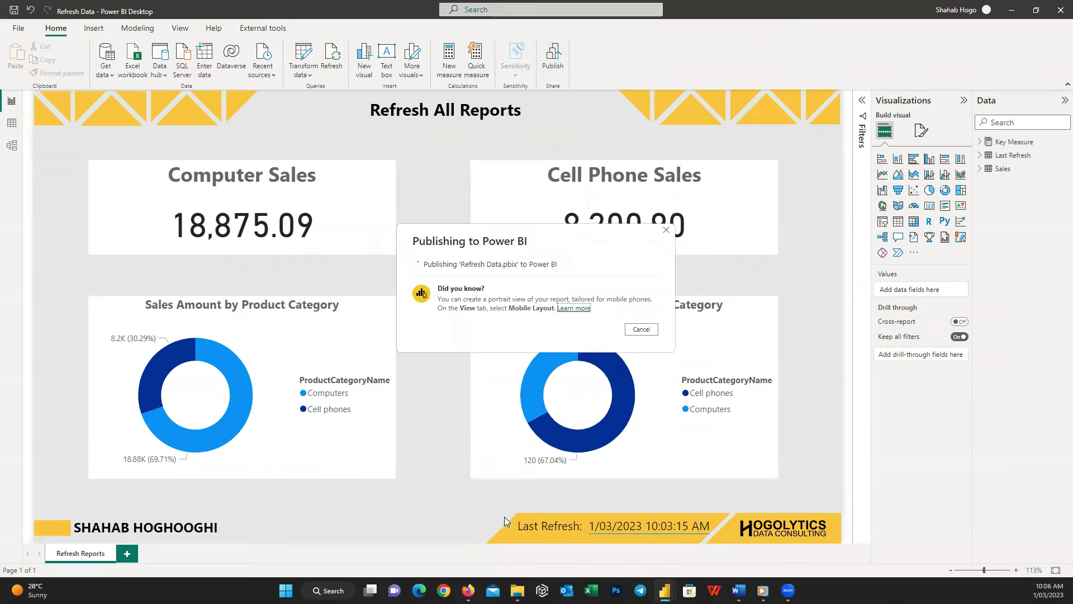
{"action": "left_click", "coordinate": [648, 363]}
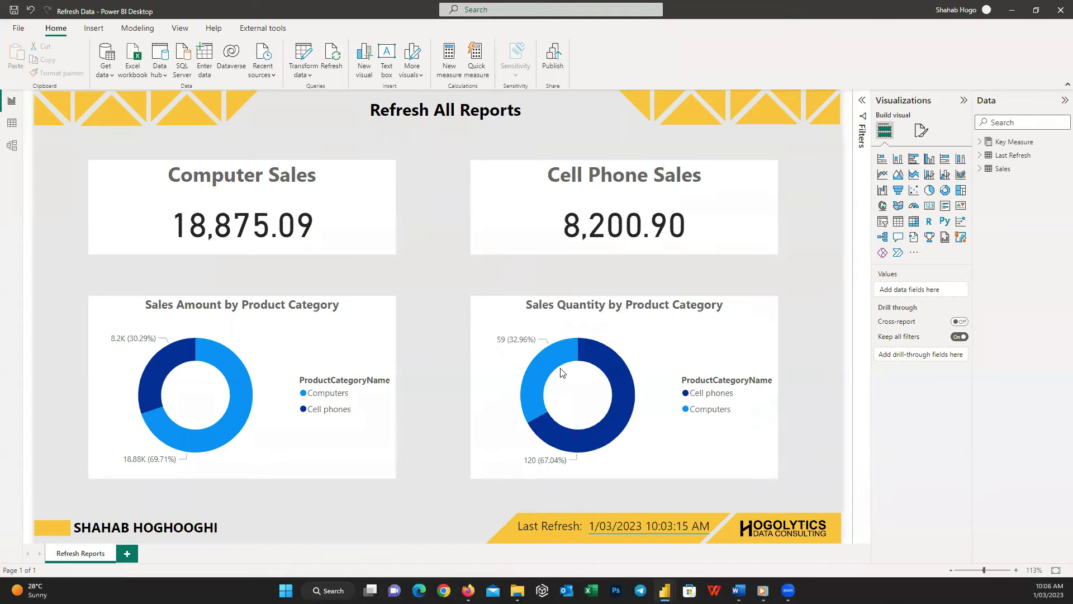
Save a copy as 'Refresh Data 2' and publish it to My workspace.
{"action": "left_click", "coordinate": [18, 31]}
{"action": "left_click", "coordinate": [42, 106]}
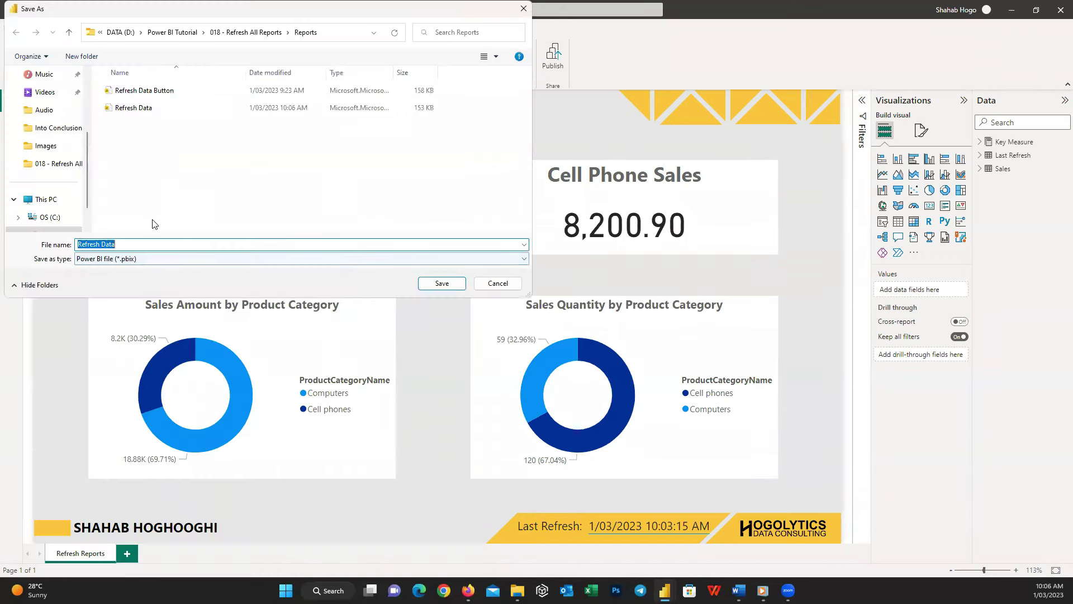
{"action": "left_click", "coordinate": [127, 247]}
{"action": "type", "text": "2"}
{"action": "left_click", "coordinate": [439, 283]}
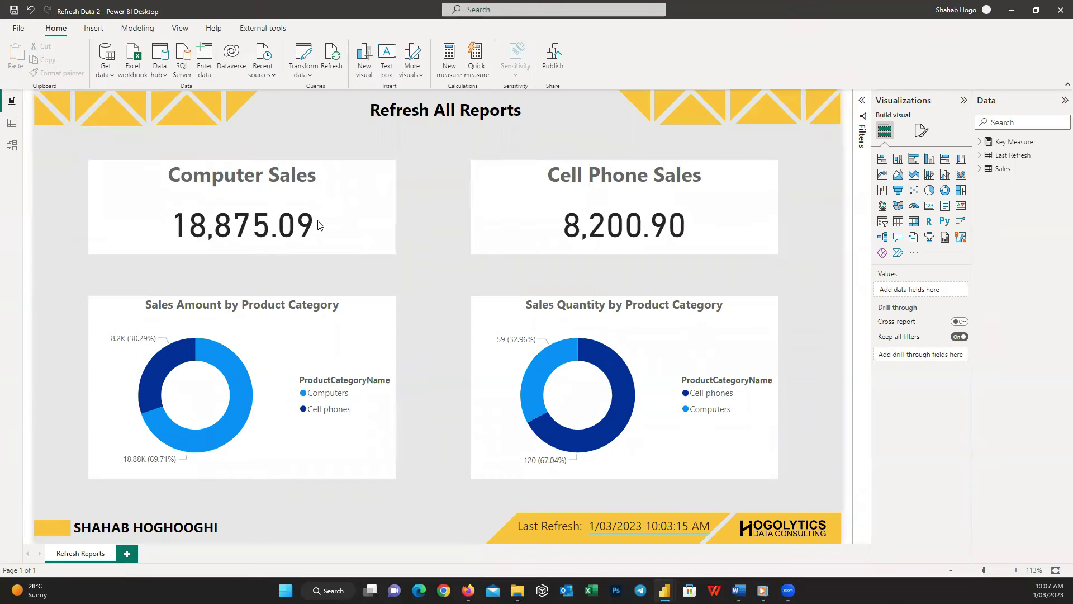
{"action": "double_click", "coordinate": [456, 260]}
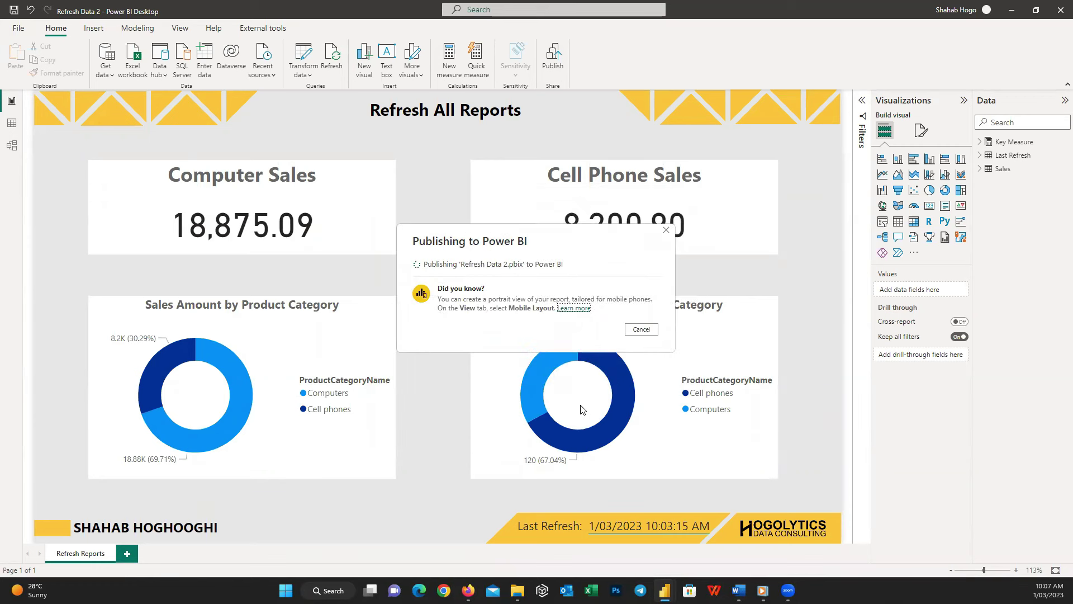
{"action": "left_click", "coordinate": [640, 362]}
Save another copy as 'Refresh Data 3' and publish it to My workspace.
{"action": "left_click", "coordinate": [19, 28]}
{"action": "left_click", "coordinate": [33, 105]}
{"action": "type", "text": "Refresh Data 3"}
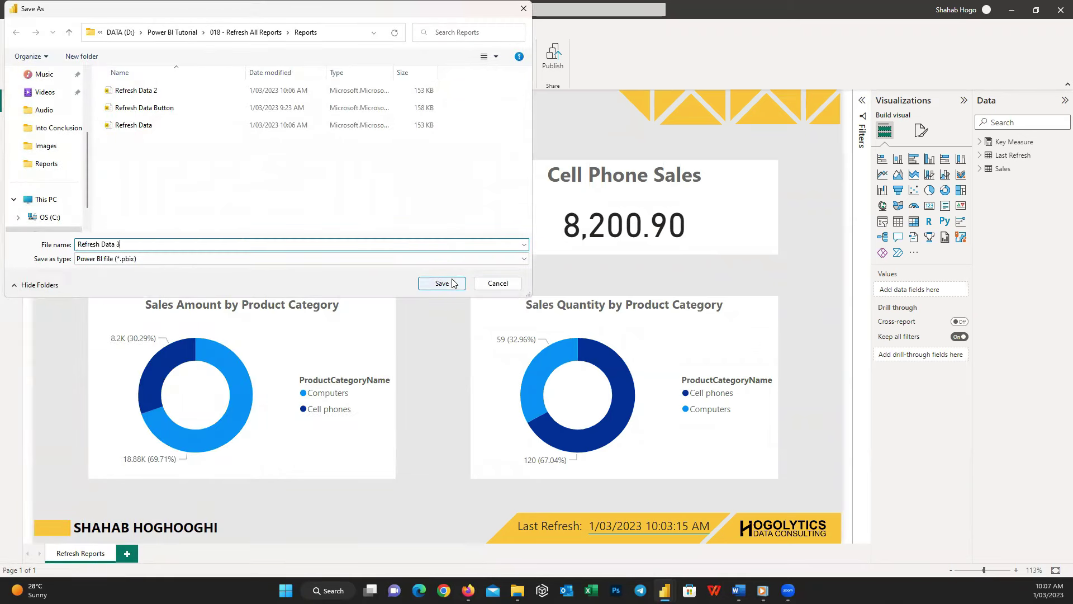
{"action": "left_click", "coordinate": [441, 283]}
{"action": "double_click", "coordinate": [501, 262]}
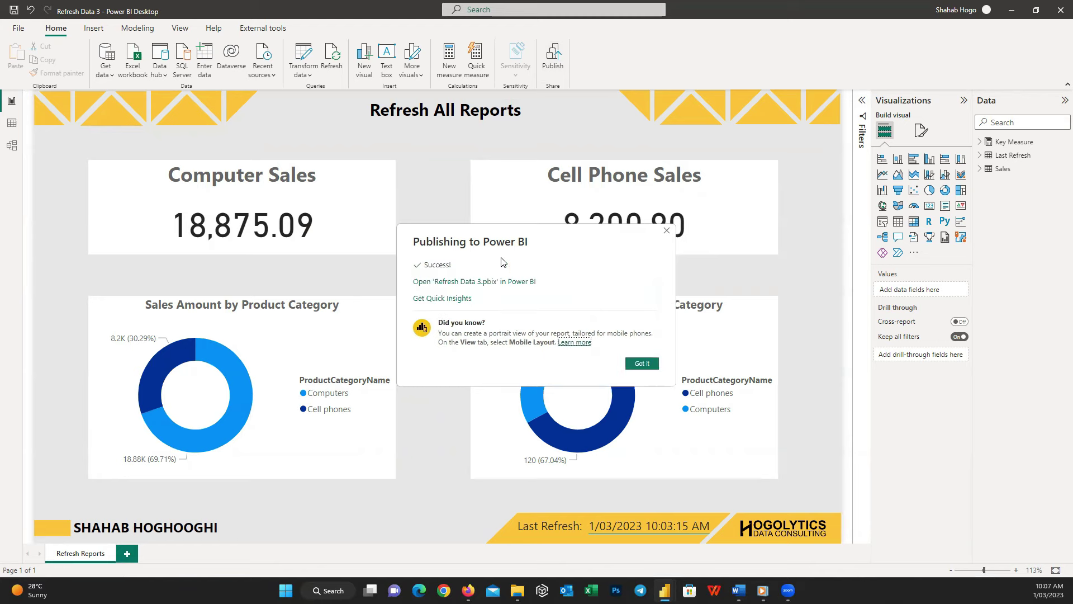
{"action": "left_click", "coordinate": [652, 366]}
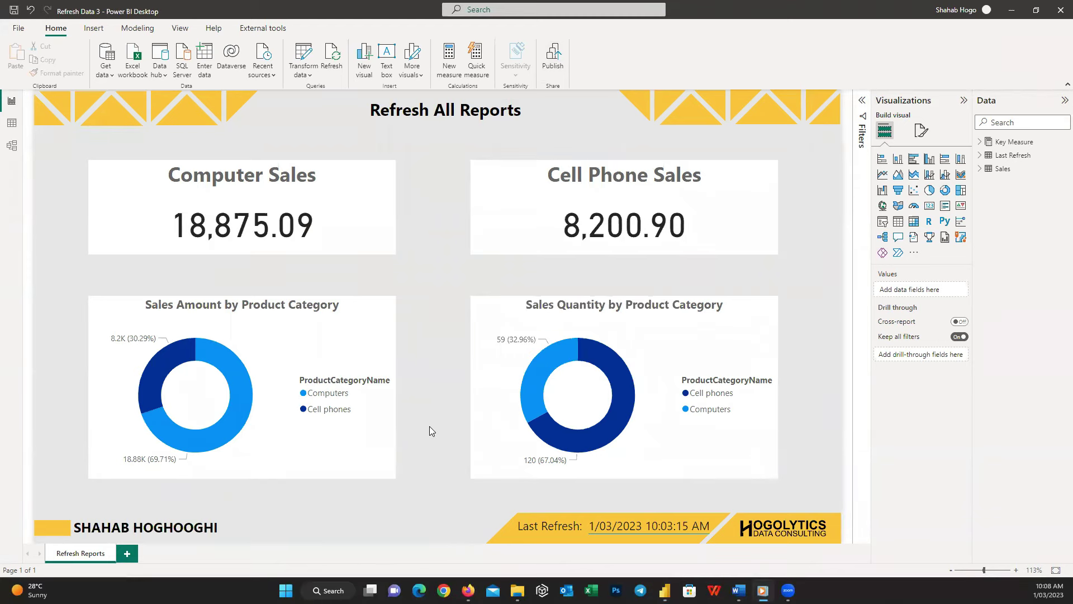
{"action": "left_click", "coordinate": [468, 590]}
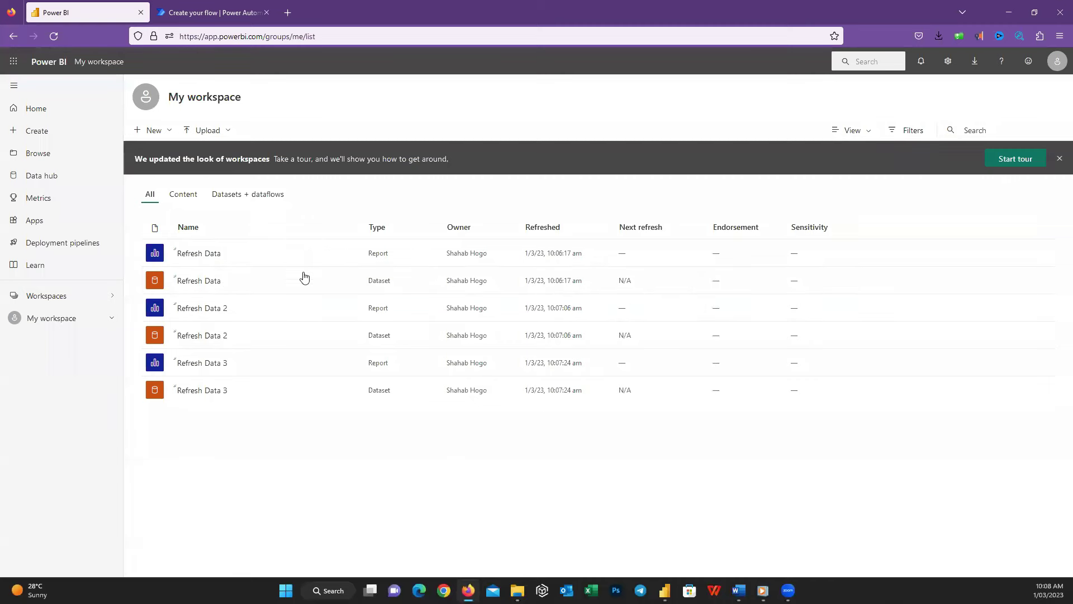
Refresh the Refresh Data dataset now and confirm its refresh history shows a Completed entry.
{"action": "mouse_move", "coordinate": [306, 282]}
{"action": "left_click", "coordinate": [309, 283]}
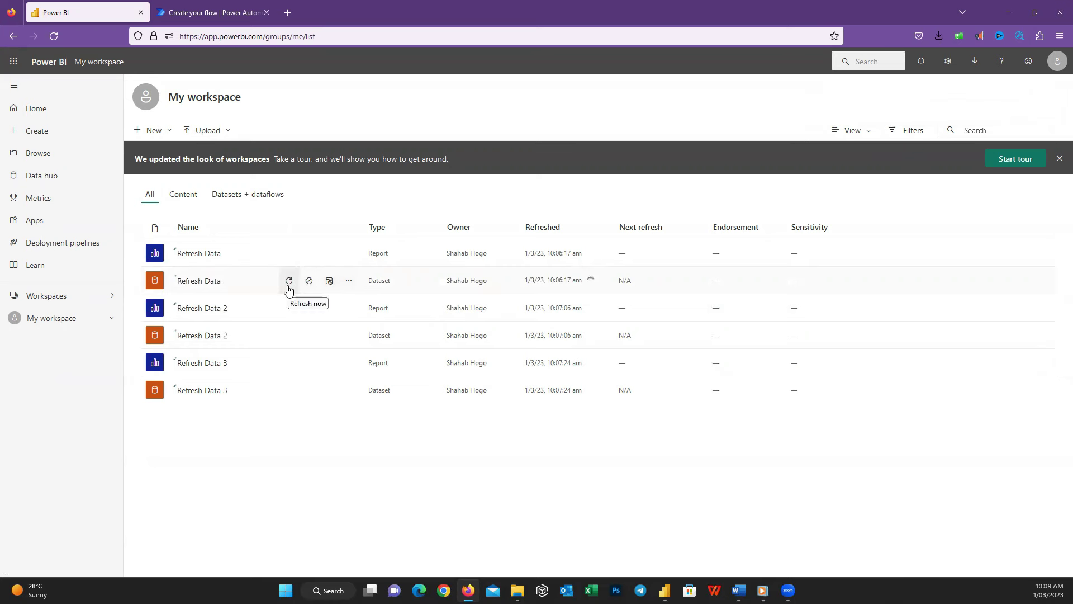
{"action": "left_click", "coordinate": [347, 281]}
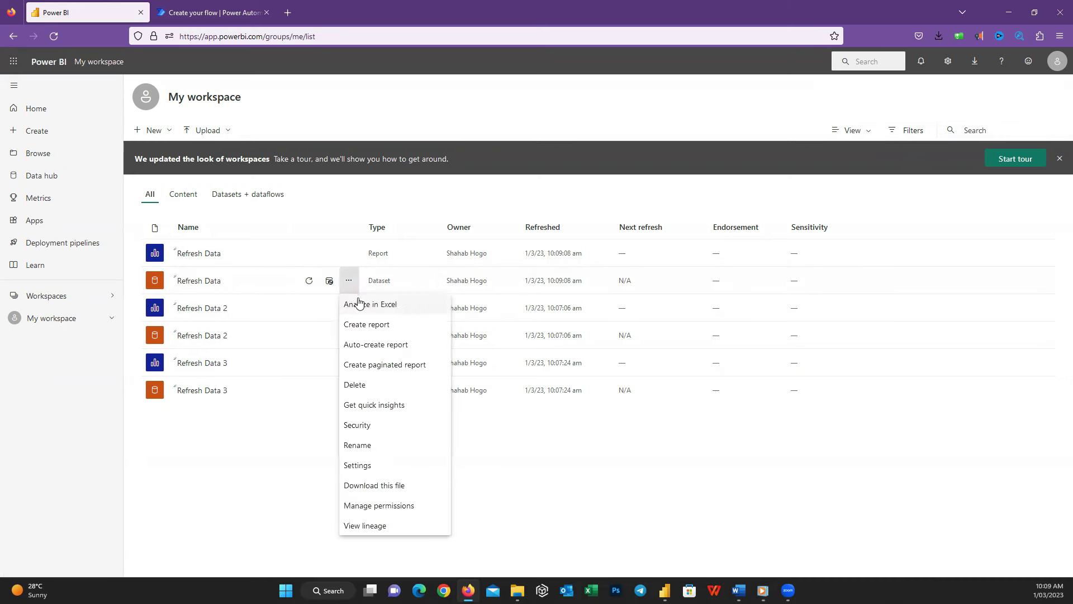
{"action": "left_click", "coordinate": [358, 465]}
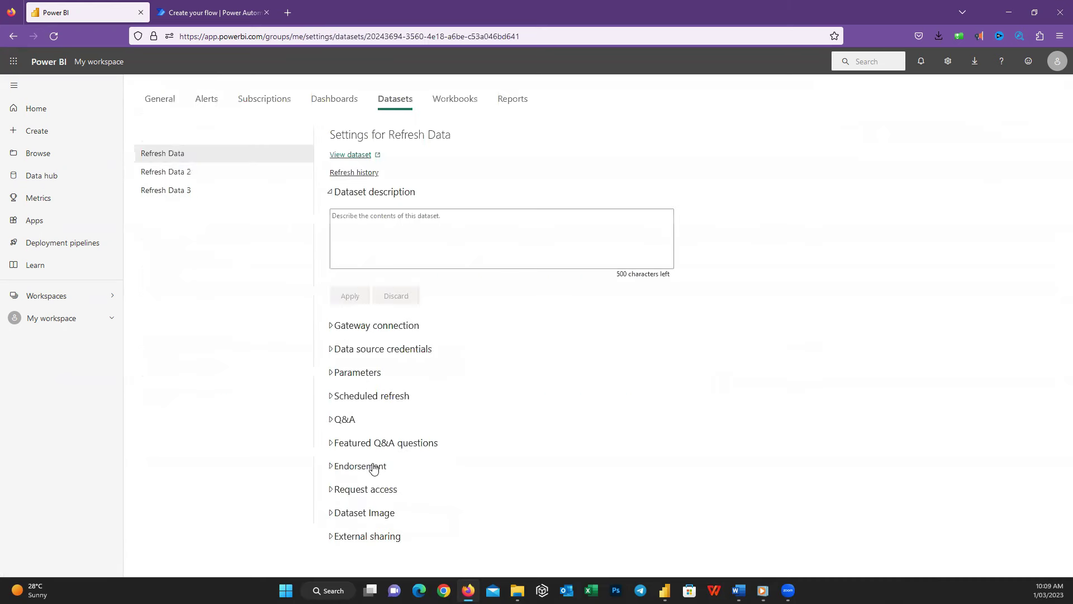
{"action": "left_click", "coordinate": [355, 173]}
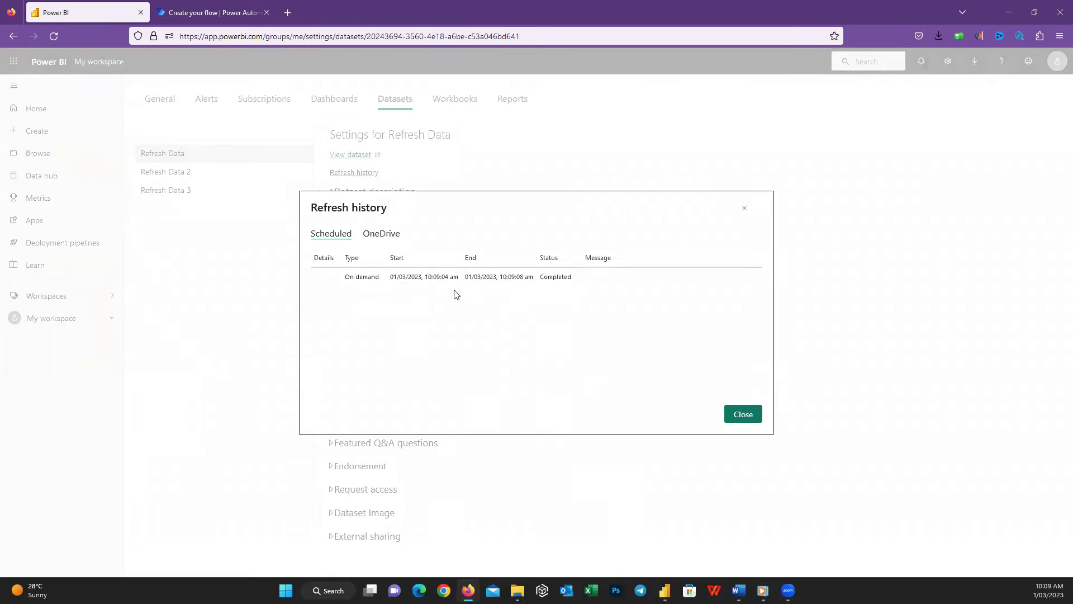
{"action": "left_click", "coordinate": [727, 414]}
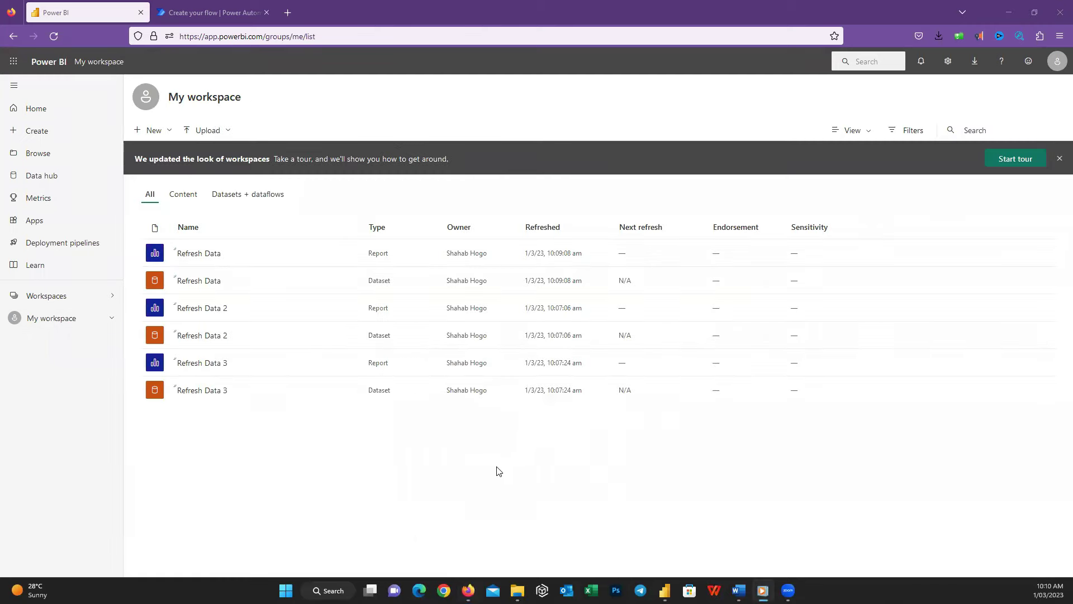
Add a centred Power Automate visual to the Refresh Data Button report and start a new instant cloud flow.
{"action": "mouse_move", "coordinate": [664, 590]}
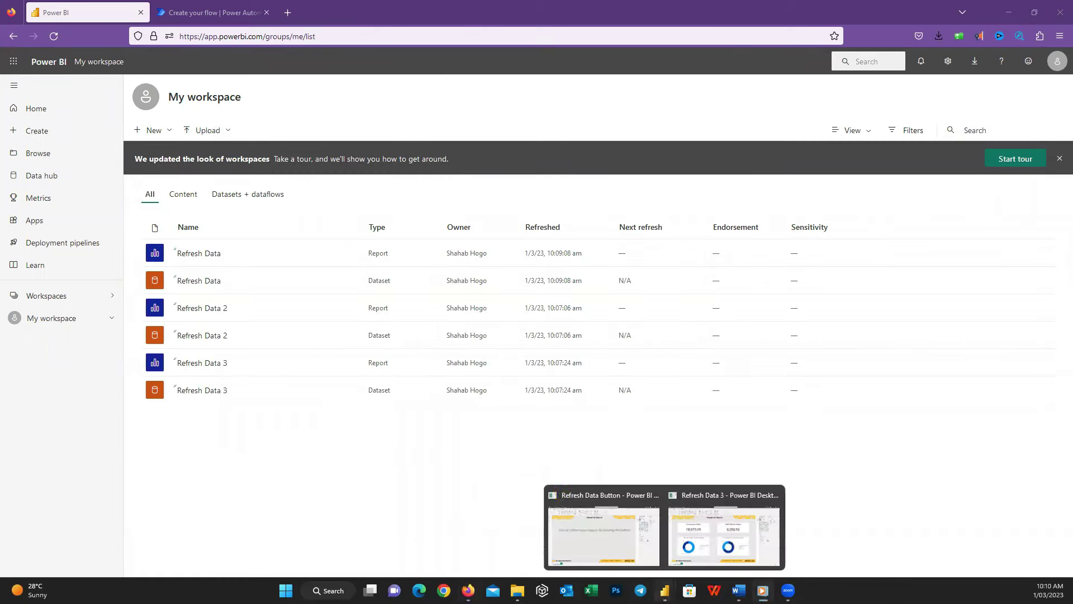
{"action": "left_click", "coordinate": [624, 543]}
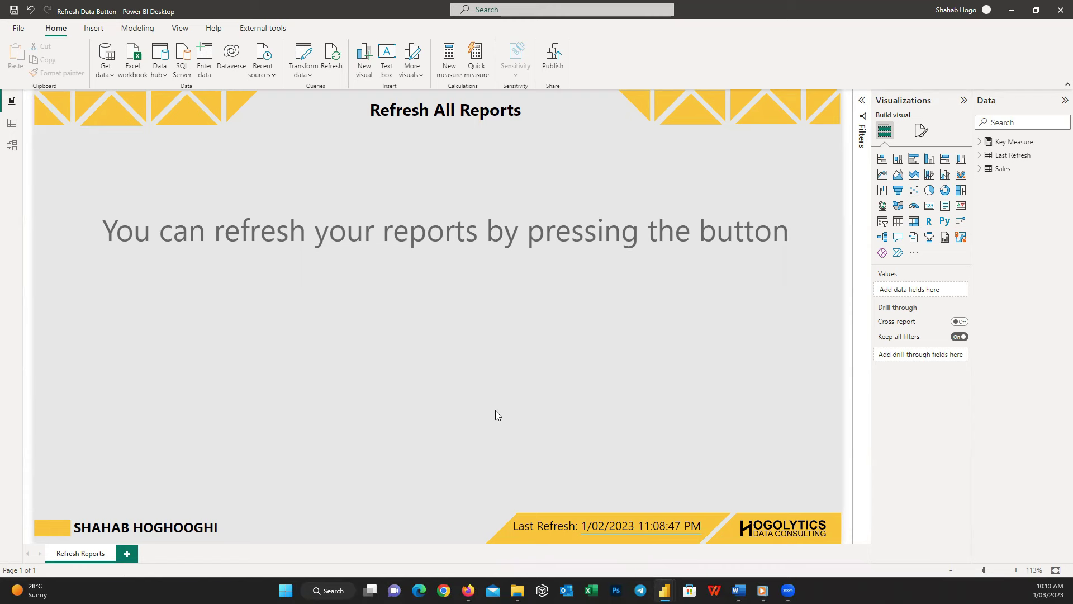
{"action": "left_click", "coordinate": [899, 255]}
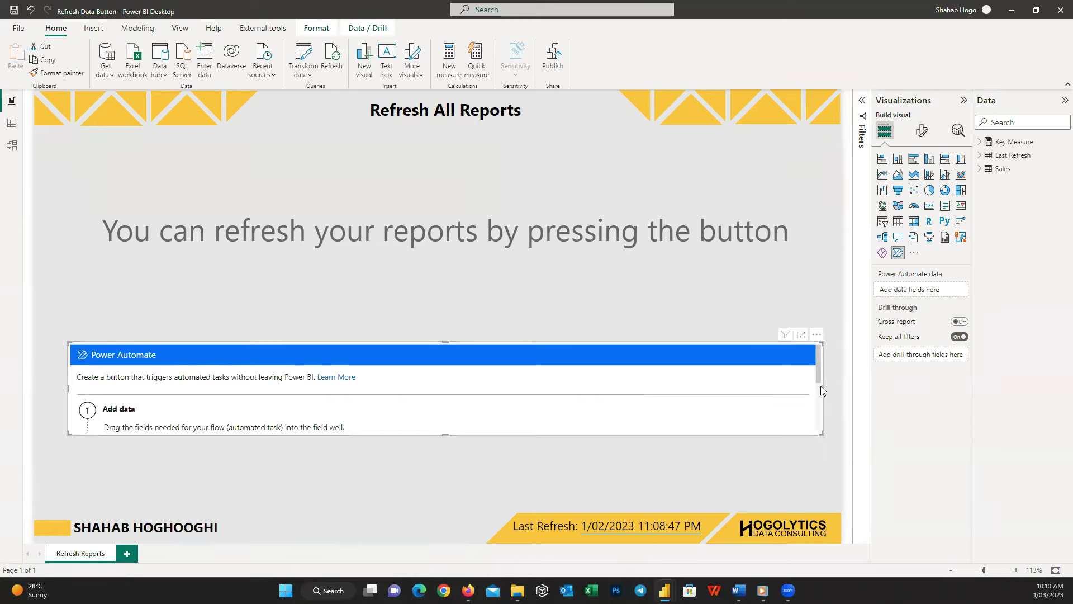
{"action": "left_click_drag", "start_coordinate": [820, 387], "coordinate": [639, 386]}
{"action": "left_click_drag", "start_coordinate": [68, 391], "coordinate": [271, 391]}
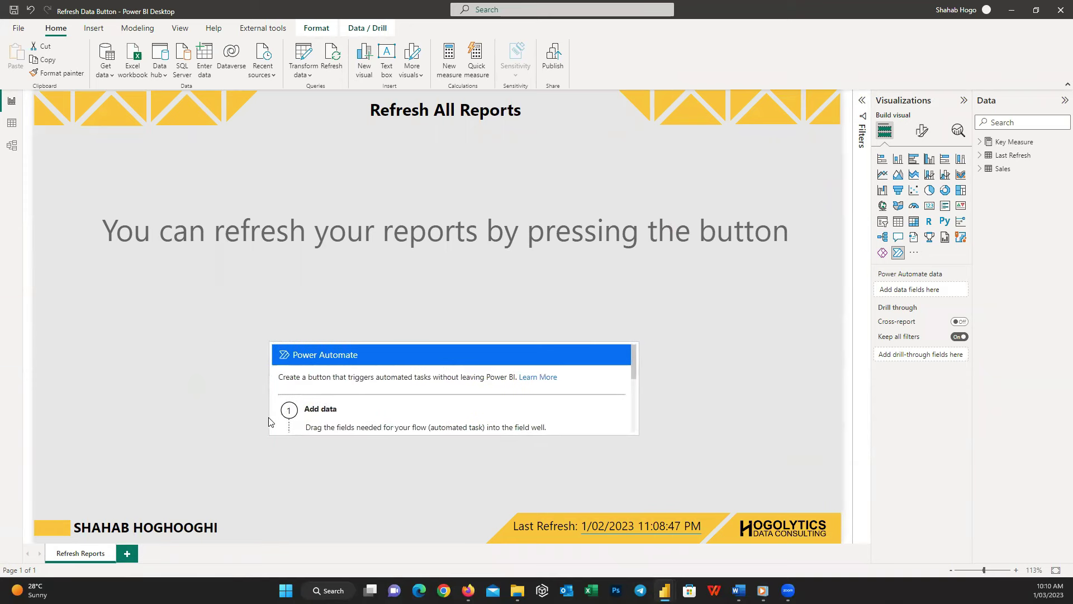
{"action": "left_click", "coordinate": [632, 334]}
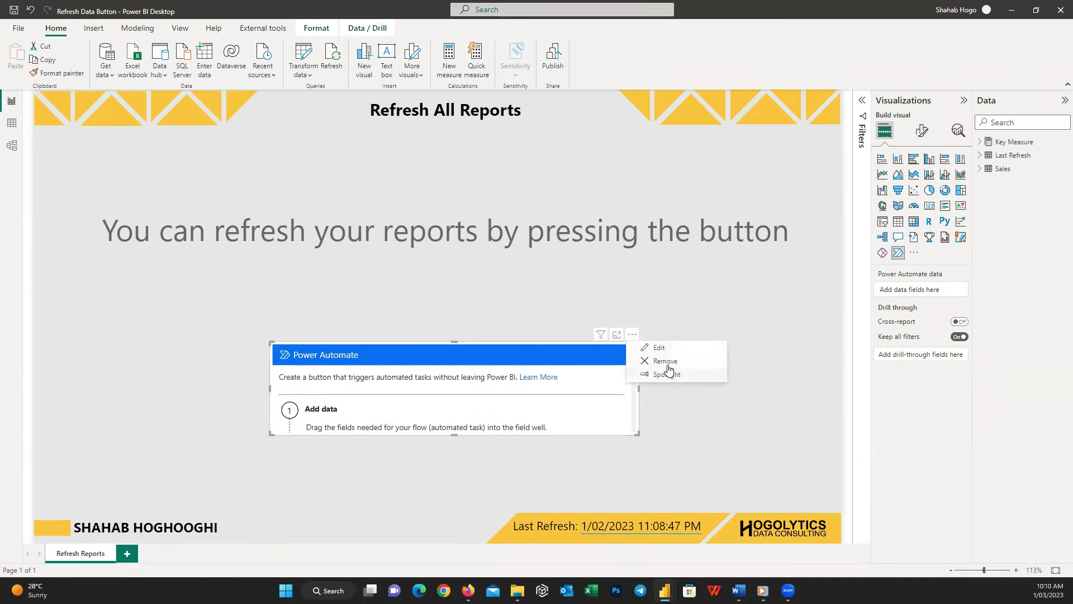
{"action": "left_click", "coordinate": [658, 349]}
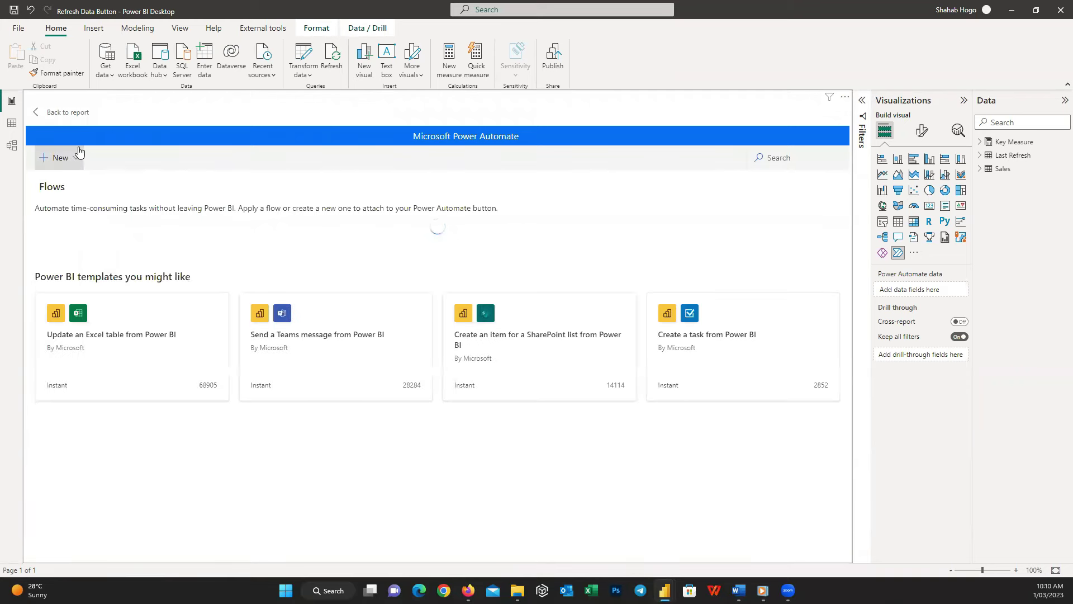
{"action": "left_click", "coordinate": [76, 157]}
{"action": "left_click", "coordinate": [84, 220]}
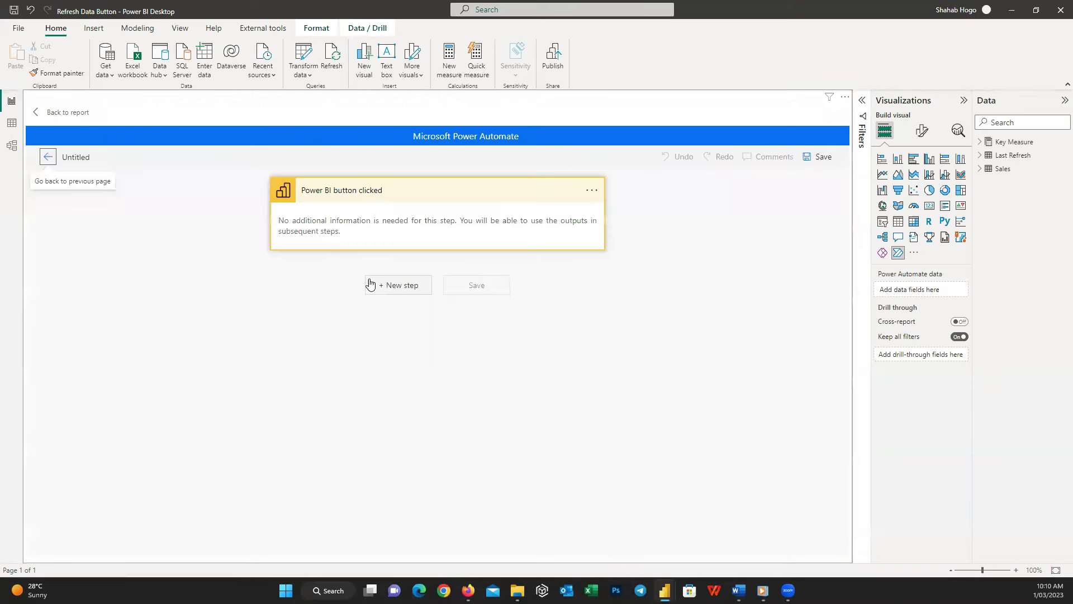
Add a Refresh a dataset action for the Refresh Data dataset in My Workspace.
{"action": "left_click", "coordinate": [412, 290]}
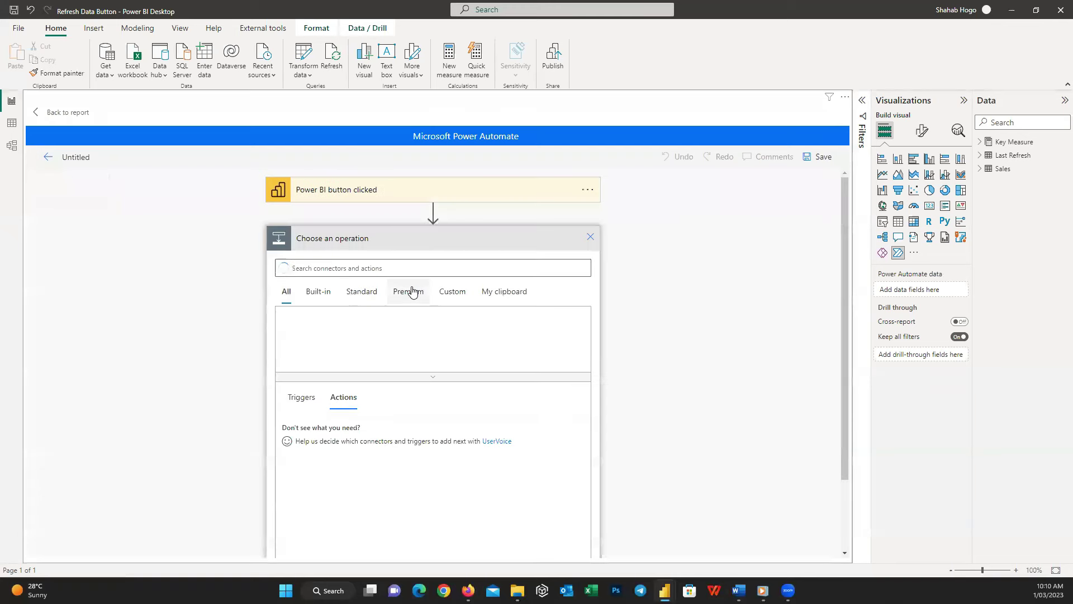
{"action": "type", "text": "Ref"}
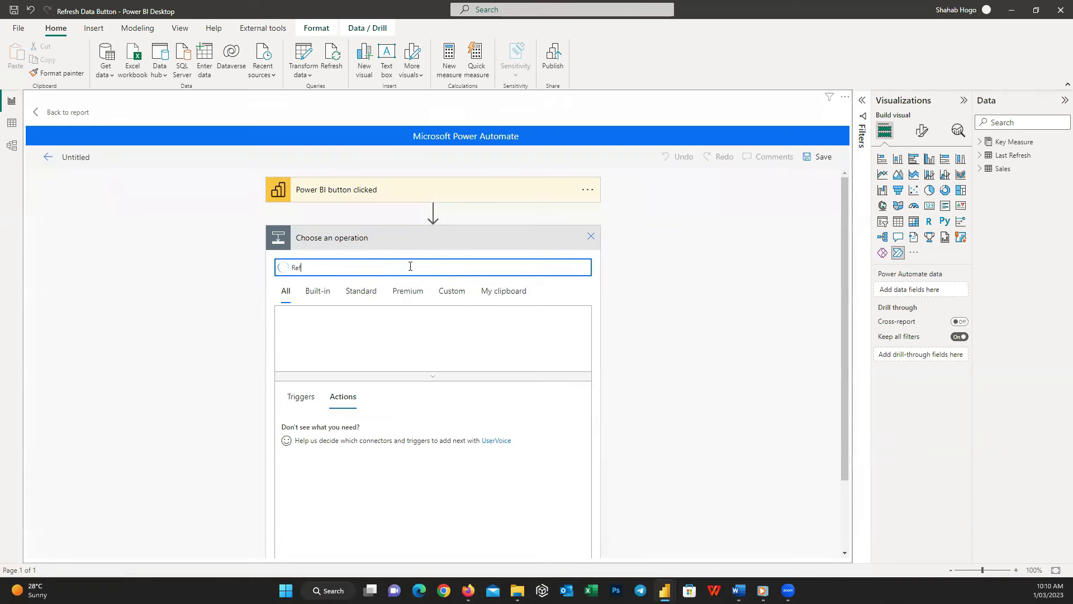
{"action": "type", "text": "resh a dataset"}
{"action": "left_click", "coordinate": [340, 435]}
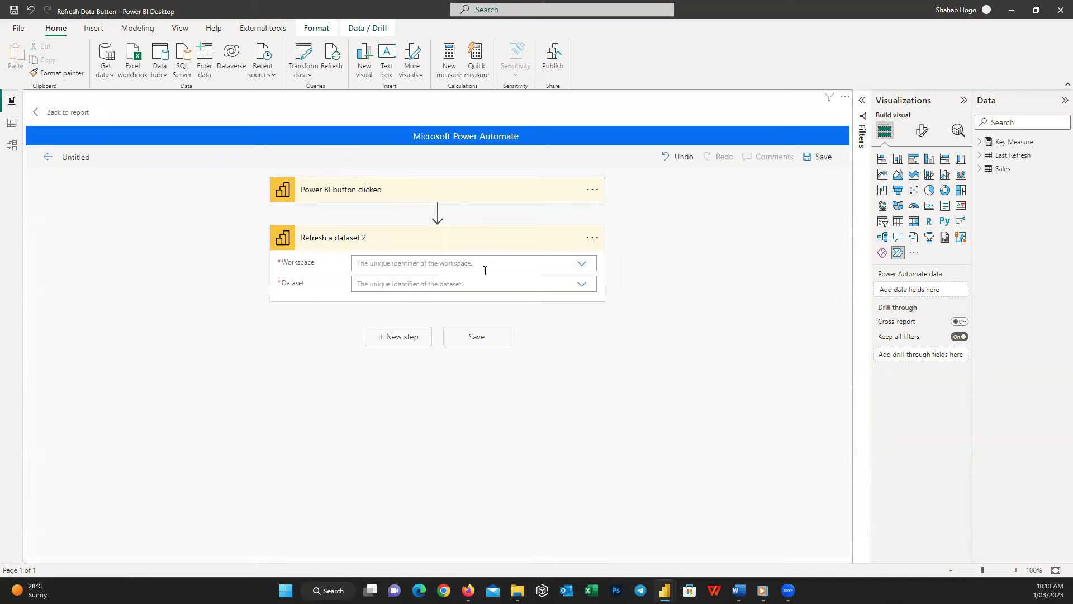
{"action": "left_click", "coordinate": [581, 264]}
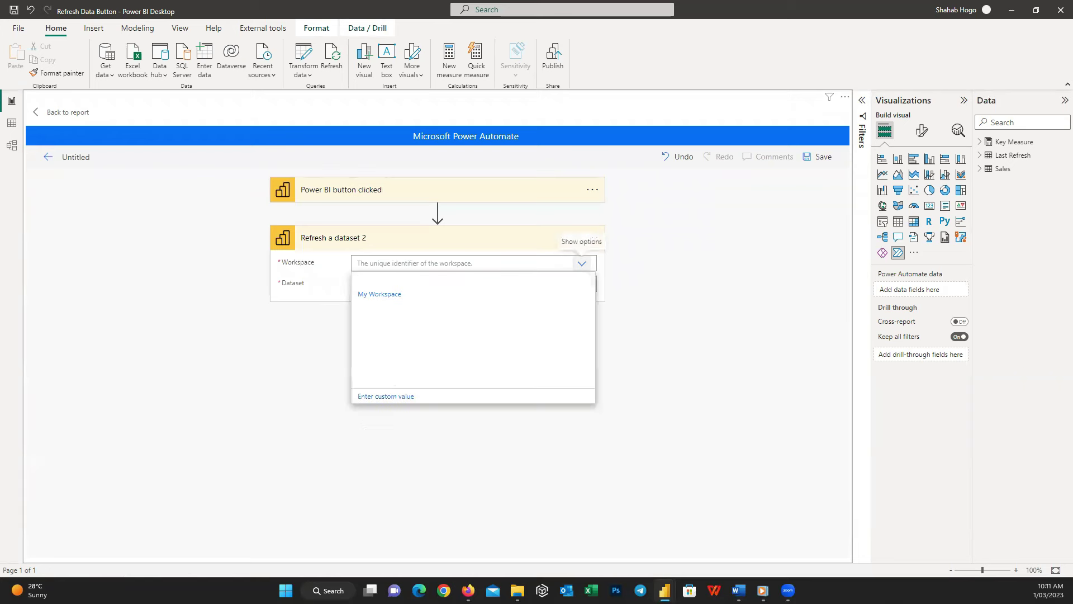
{"action": "left_click", "coordinate": [499, 295]}
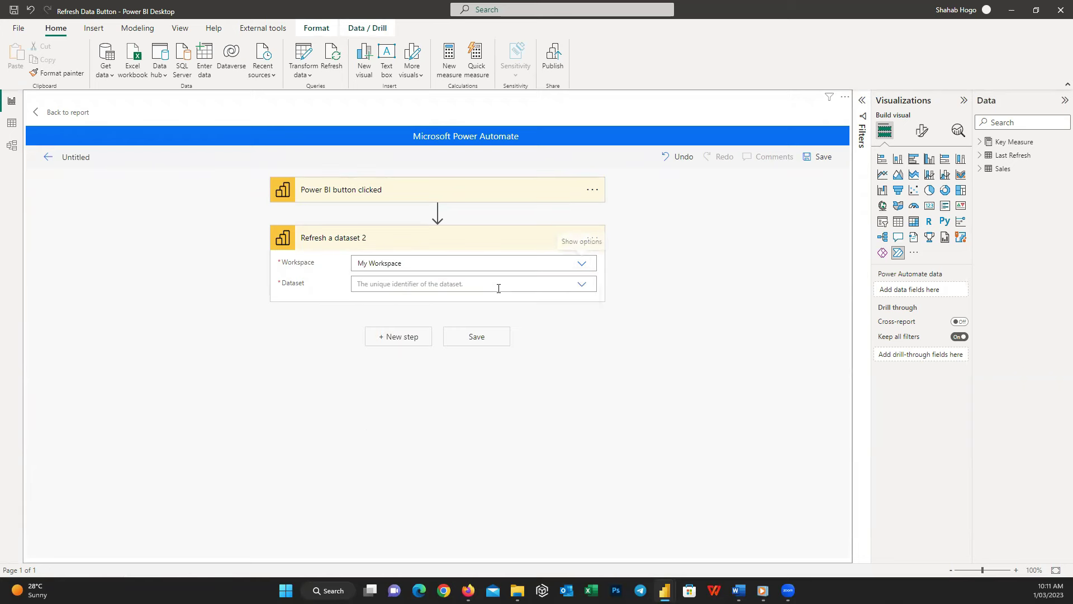
{"action": "left_click", "coordinate": [582, 287]}
{"action": "left_click", "coordinate": [506, 300]}
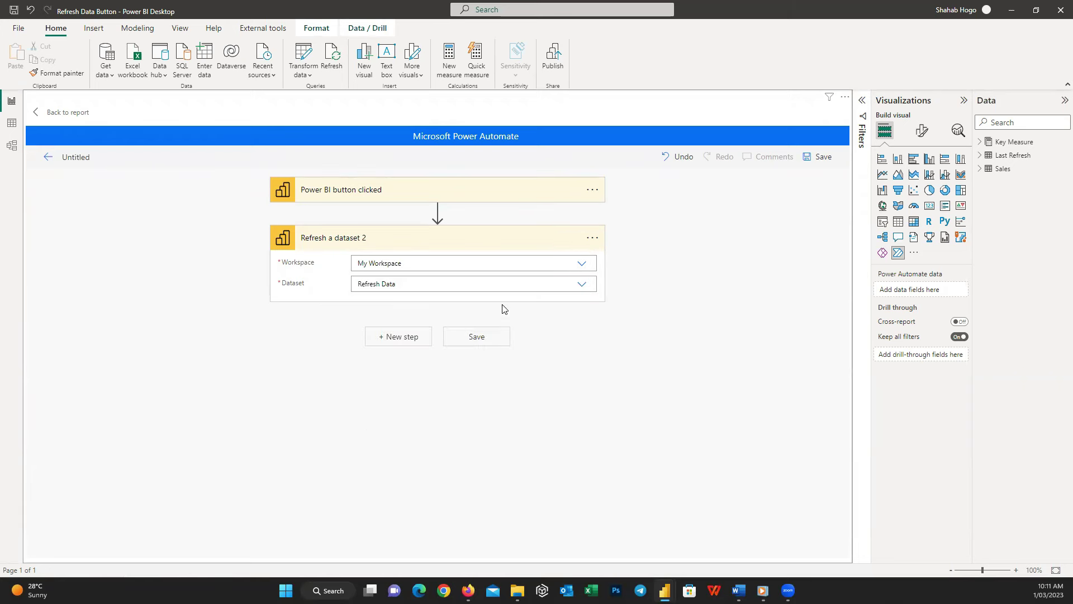
Add a second Refresh a dataset action for another My Workspace dataset.
{"action": "left_click", "coordinate": [400, 338]}
{"action": "type", "text": "Refresh "}
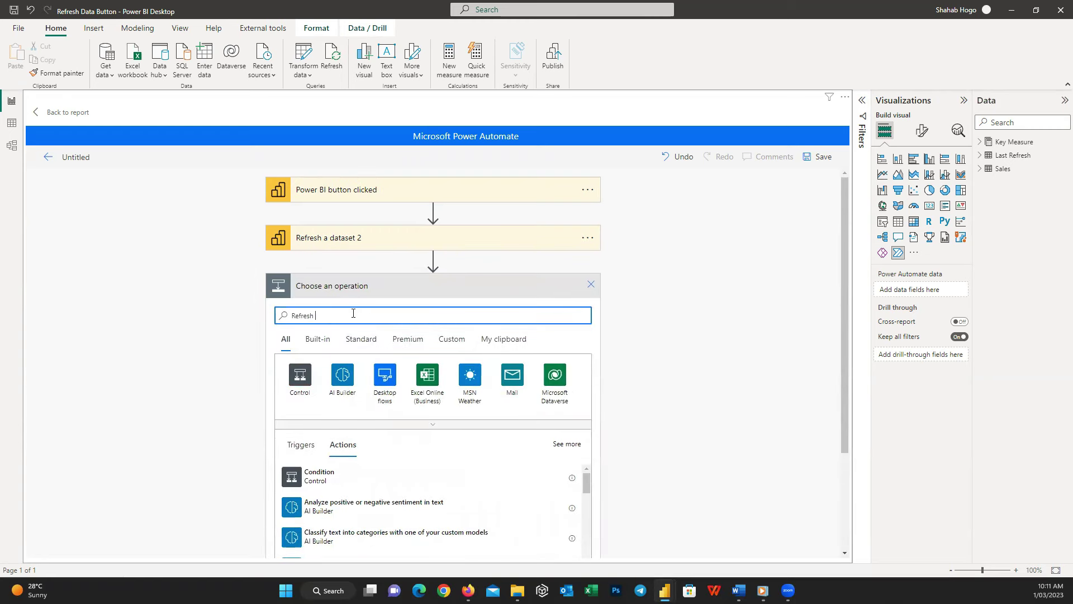
{"action": "type", "text": "a dataset"}
{"action": "left_click", "coordinate": [347, 476]}
{"action": "left_click", "coordinate": [581, 311]}
{"action": "left_click", "coordinate": [530, 342]}
{"action": "left_click", "coordinate": [510, 334]}
{"action": "left_click", "coordinate": [487, 361]}
Add a third Refresh a dataset action for Refresh Data 3 in My Workspace and save the flow.
{"action": "left_click", "coordinate": [412, 388]}
{"action": "type", "text": "Refresh a dataset"}
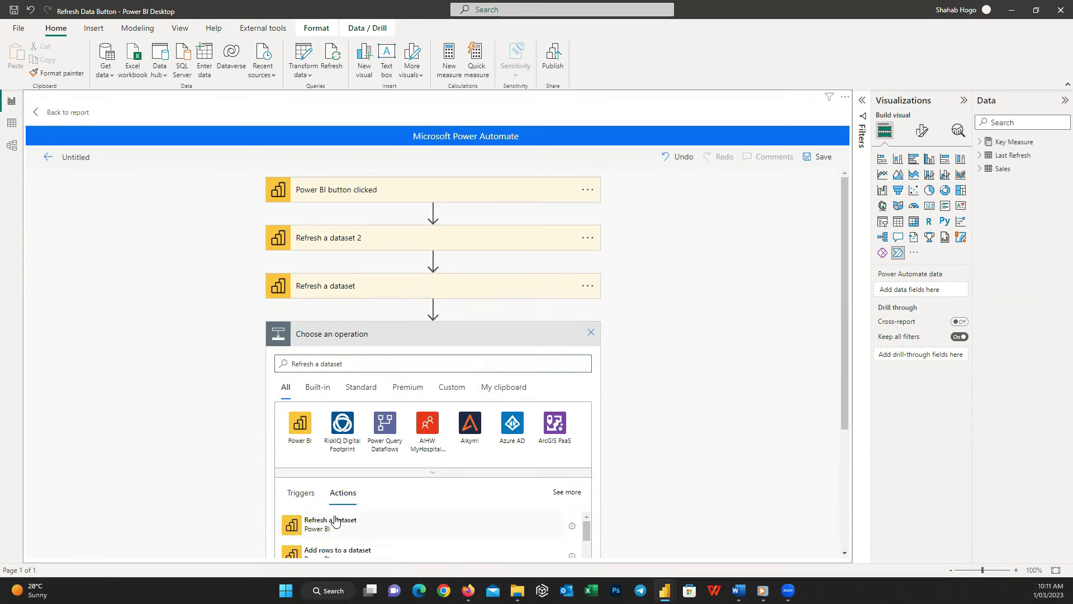
{"action": "left_click", "coordinate": [311, 520]}
{"action": "left_click", "coordinate": [580, 359]}
{"action": "left_click", "coordinate": [544, 391]}
{"action": "left_click", "coordinate": [578, 382]}
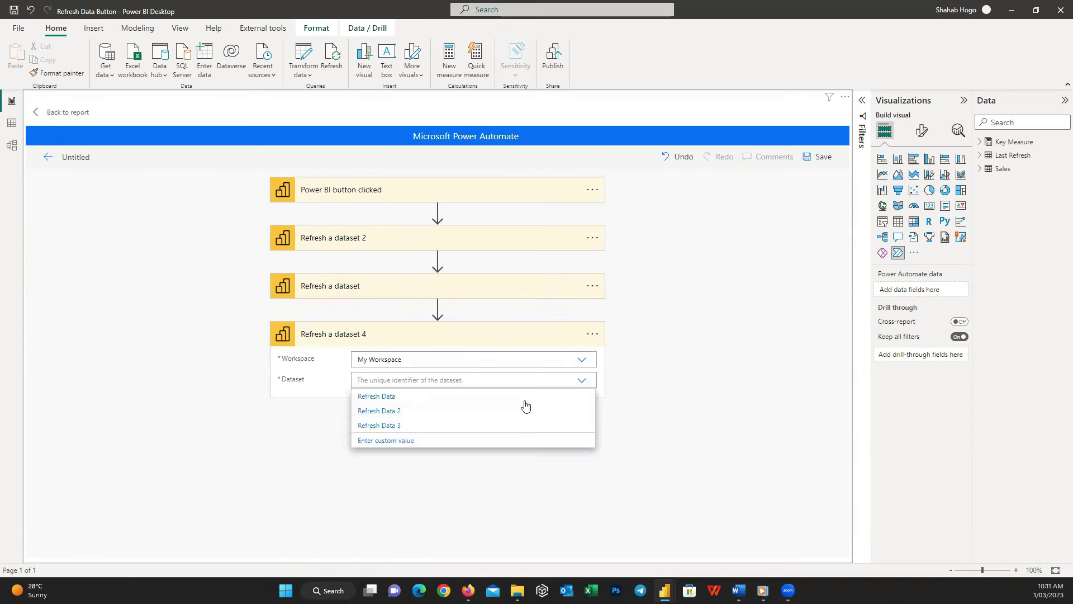
{"action": "left_click", "coordinate": [530, 428]}
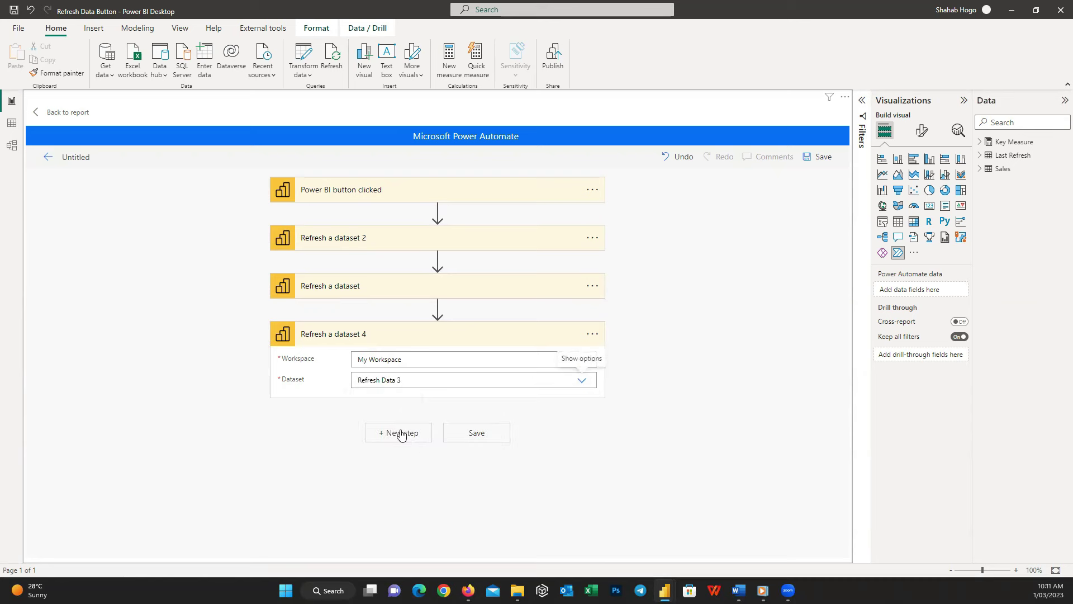
{"action": "left_click", "coordinate": [476, 434]}
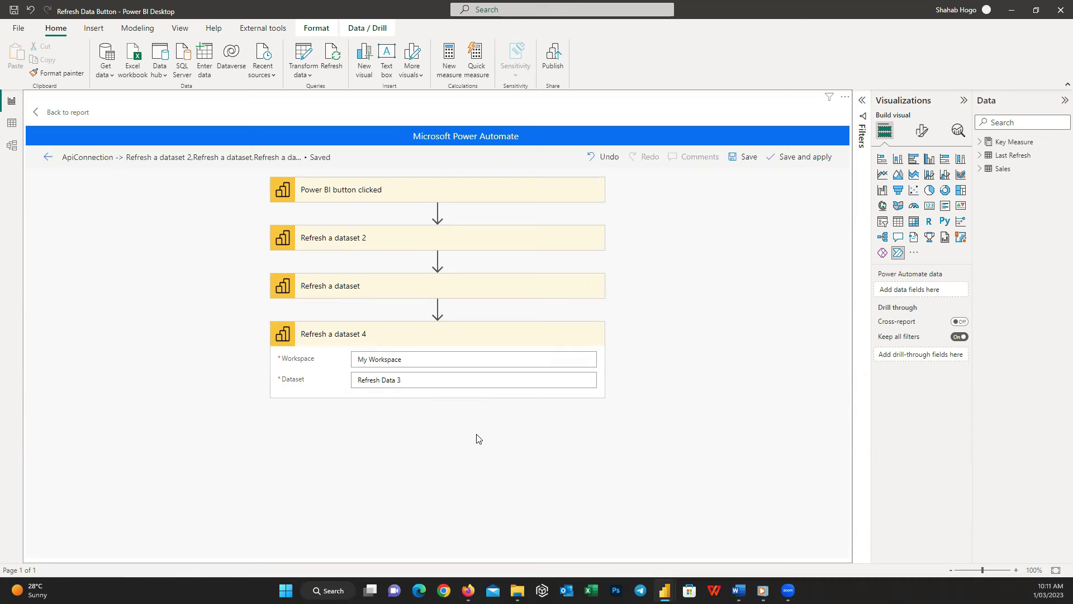
Save and apply the refresh flow to the button, then go back to the report.
{"action": "left_click", "coordinate": [816, 157]}
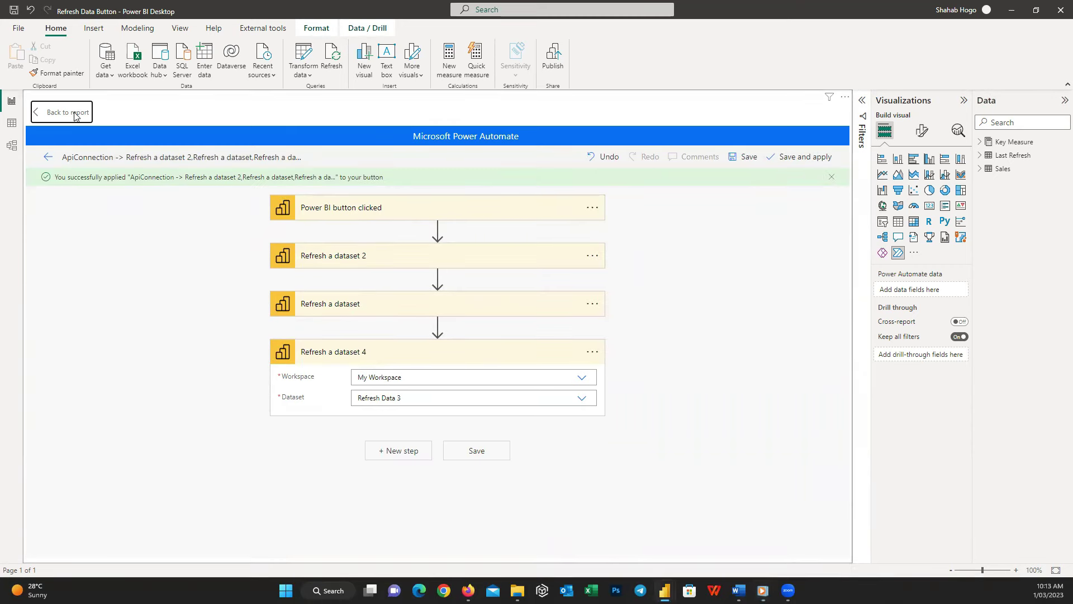
{"action": "left_click", "coordinate": [74, 115]}
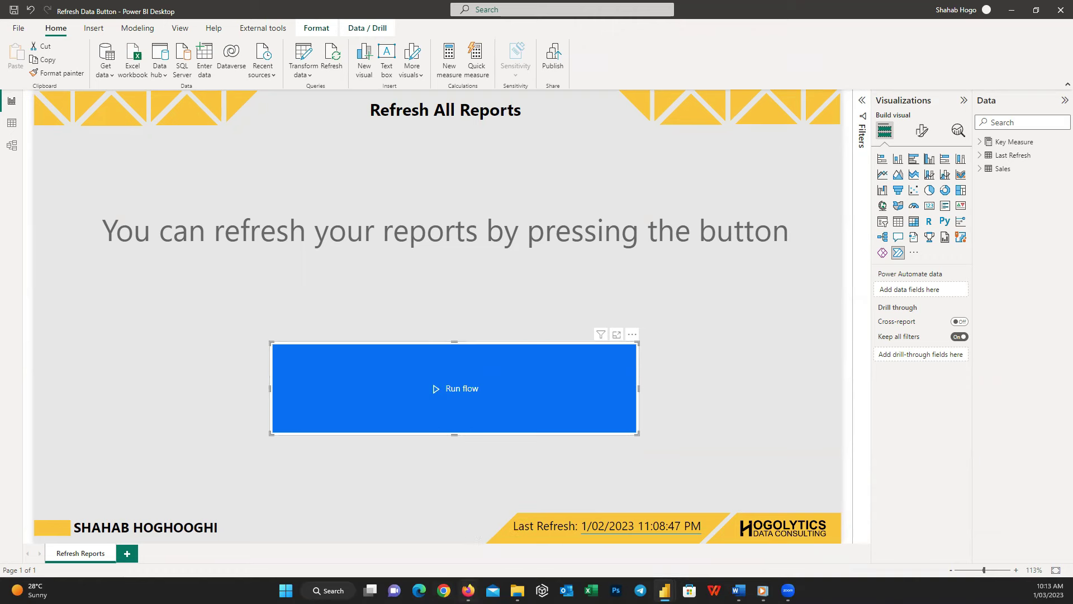
Check the workspace refresh times in the browser, then return to the Refresh Data Button report in Power BI Desktop.
{"action": "left_click", "coordinate": [468, 590]}
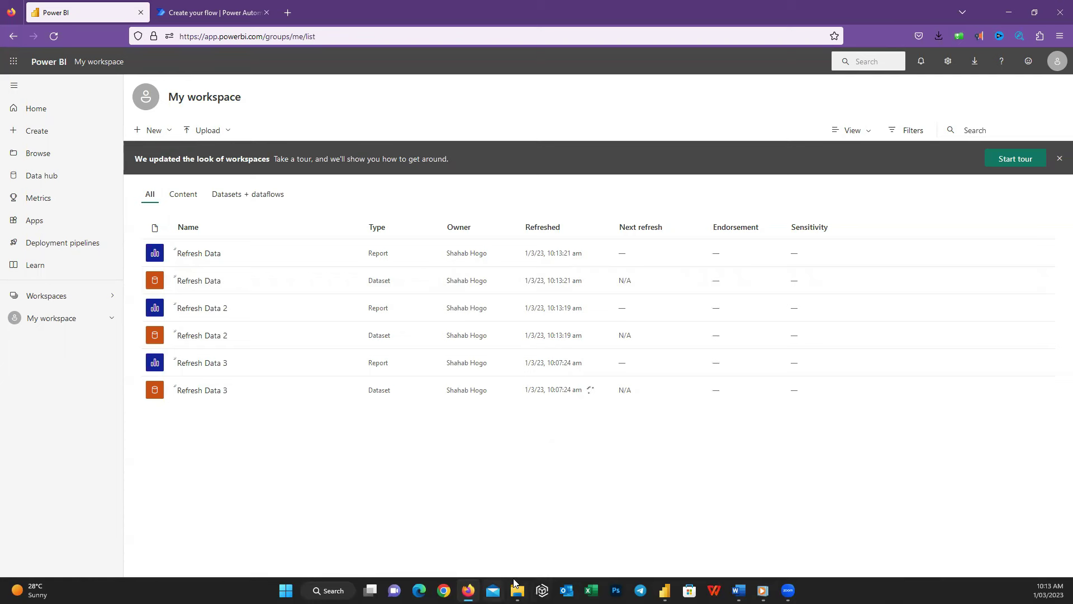
{"action": "mouse_move", "coordinate": [664, 591]}
{"action": "left_click", "coordinate": [603, 523]}
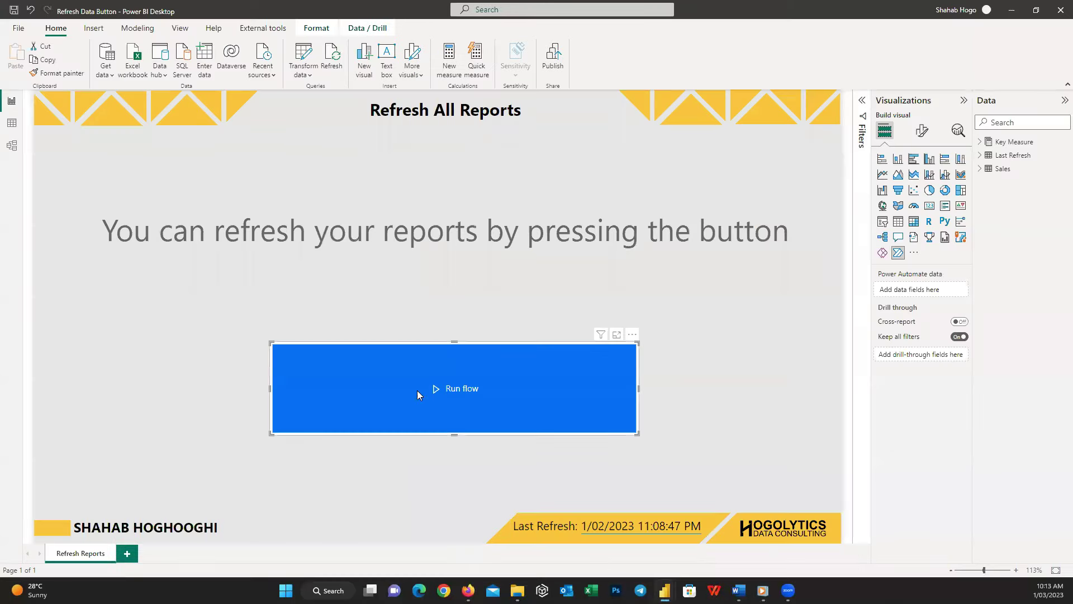
{"action": "left_click", "coordinate": [632, 334]}
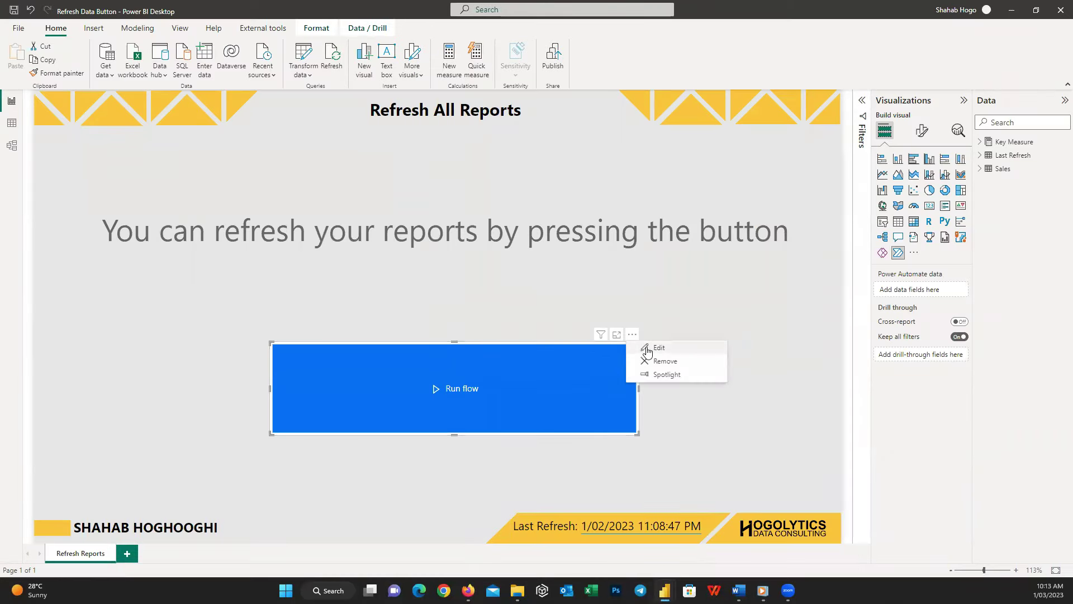
{"action": "left_click", "coordinate": [643, 347]}
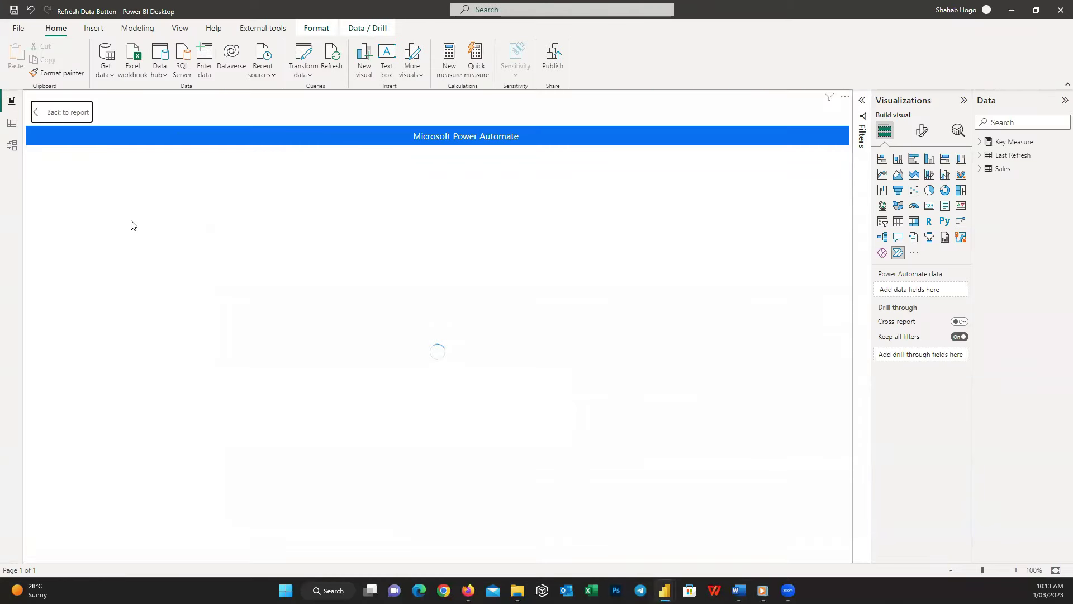
{"action": "left_click", "coordinate": [763, 266]}
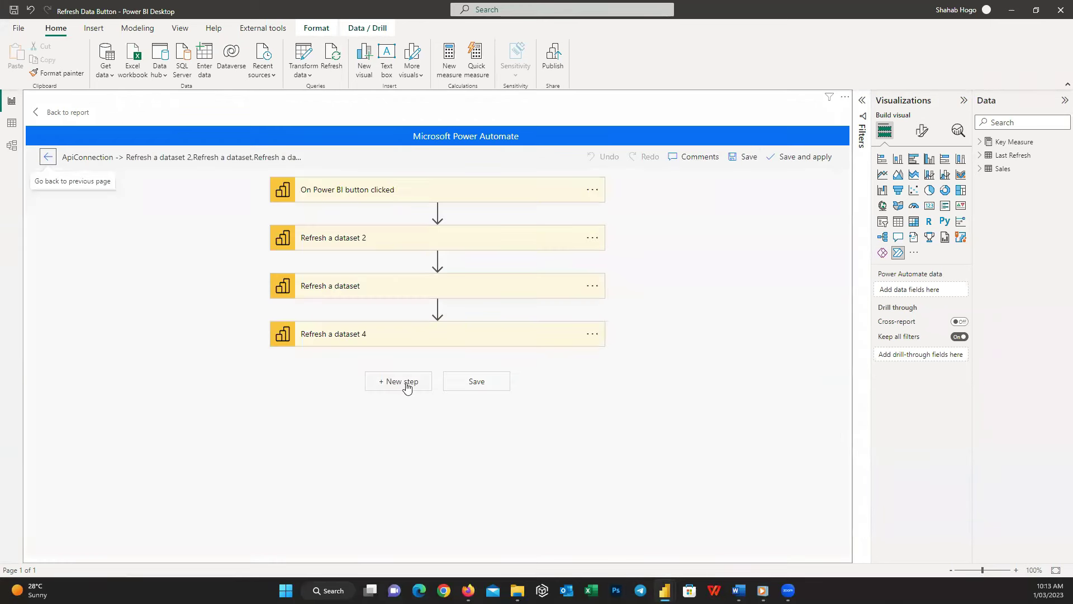
{"action": "left_click", "coordinate": [60, 114]}
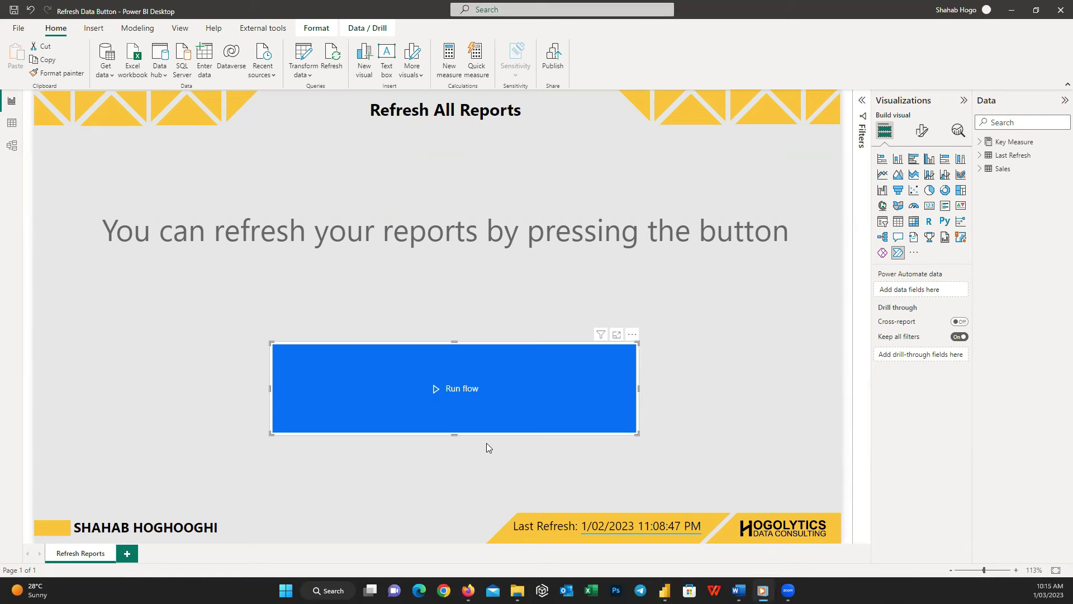
Create the scheduled cloud flow 'Refresh All Datasets' starting 08:00 AM and repeating every 1 Day.
{"action": "left_click", "coordinate": [468, 590]}
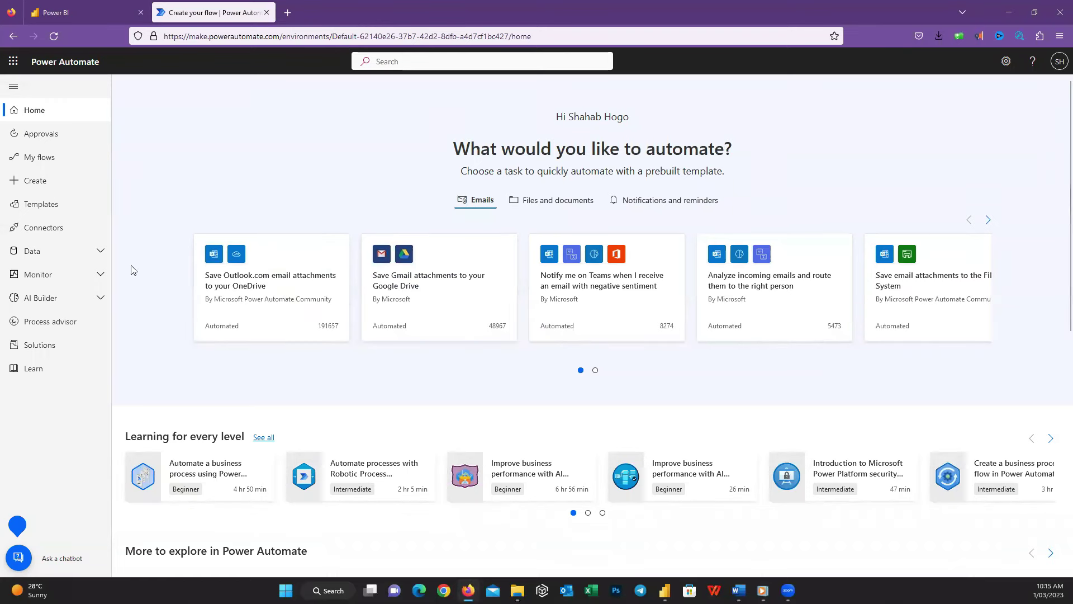
{"action": "left_click", "coordinate": [39, 187]}
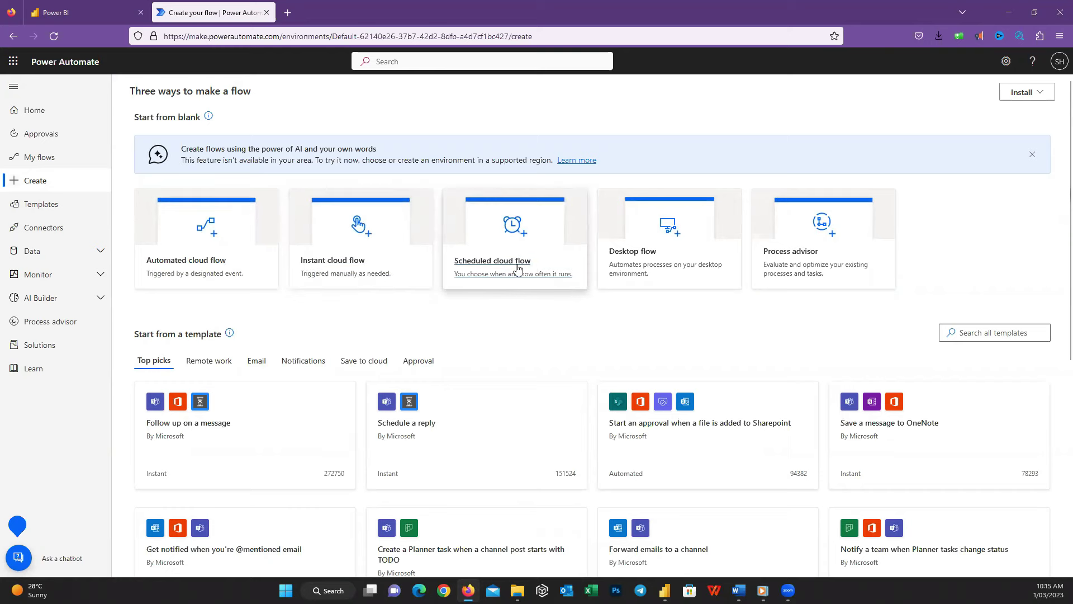
{"action": "left_click", "coordinate": [496, 266]}
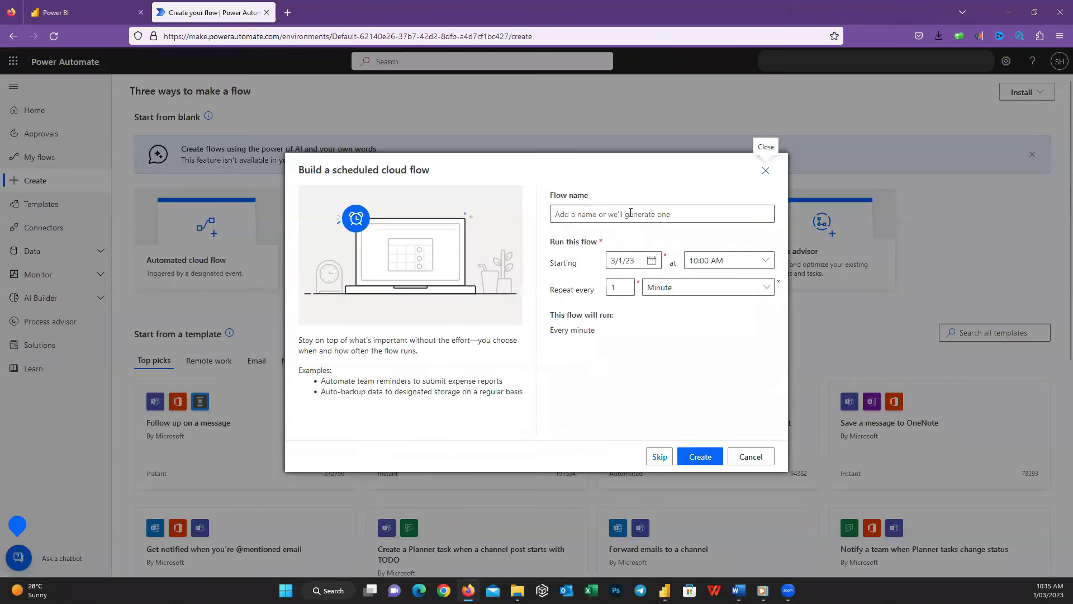
{"action": "left_click", "coordinate": [688, 211]}
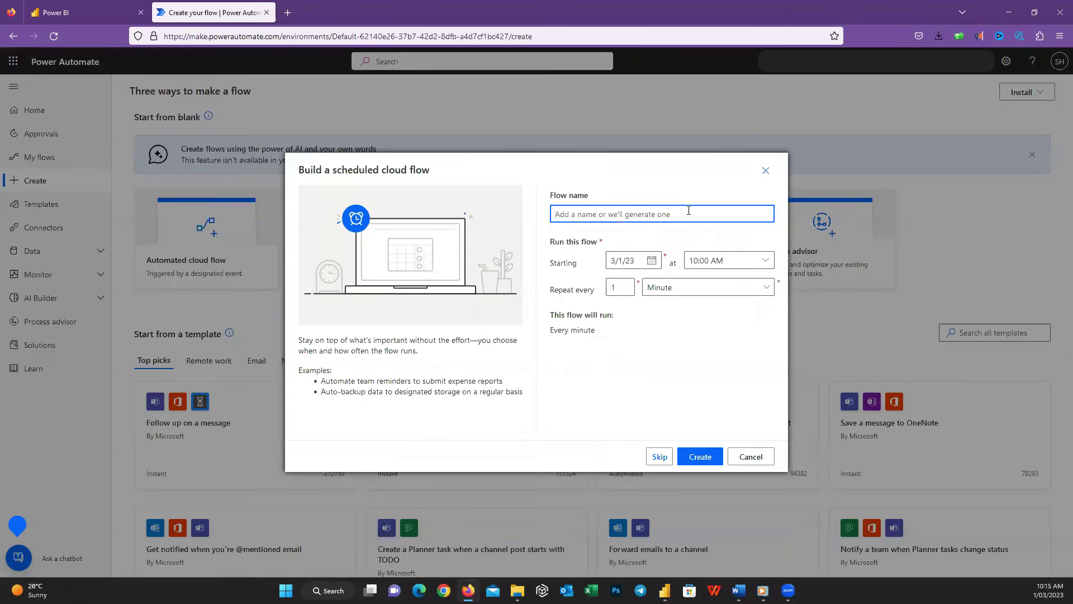
{"action": "type", "text": "Refresh All Datasets"}
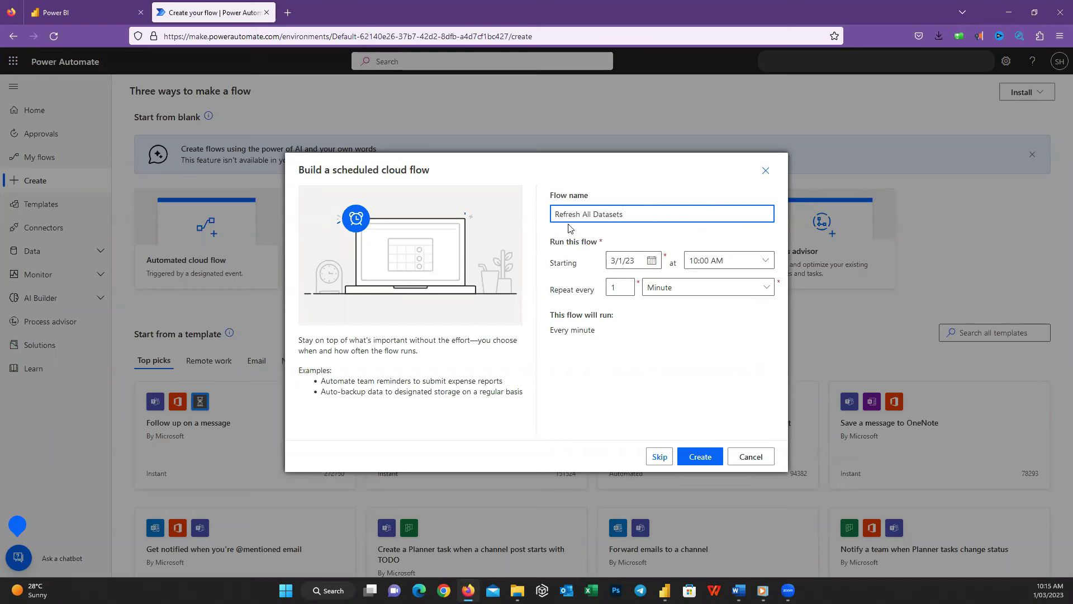
{"action": "left_click", "coordinate": [766, 262]}
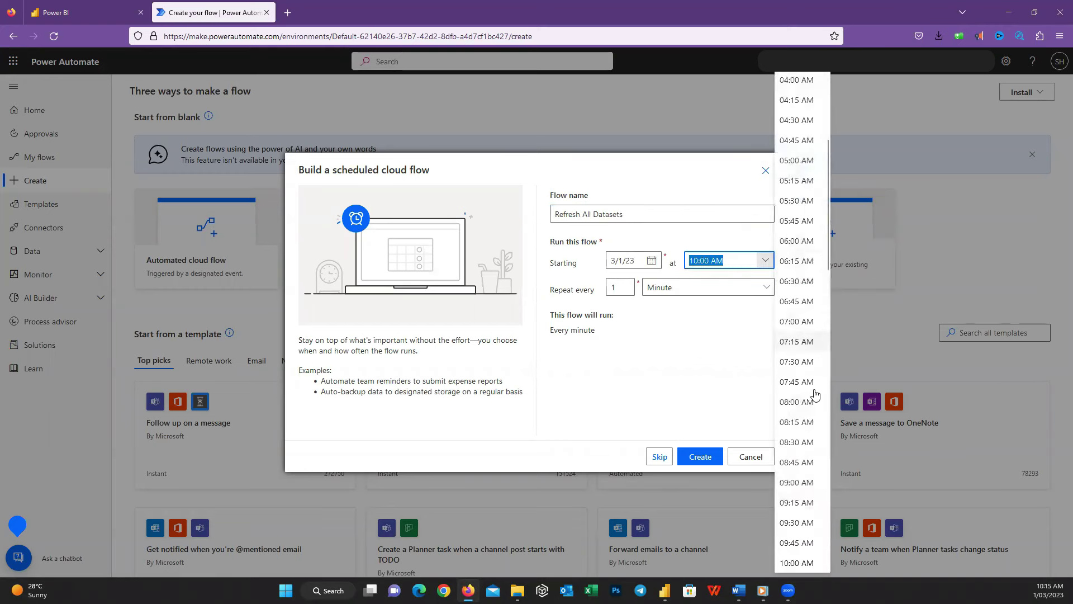
{"action": "left_click", "coordinate": [802, 403]}
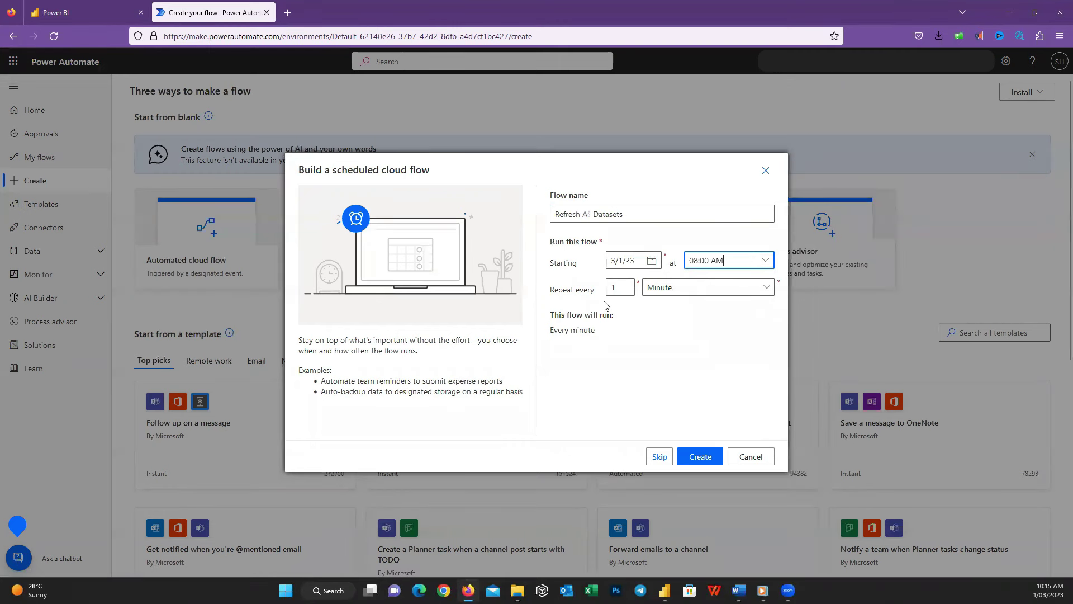
{"action": "left_click", "coordinate": [742, 292]}
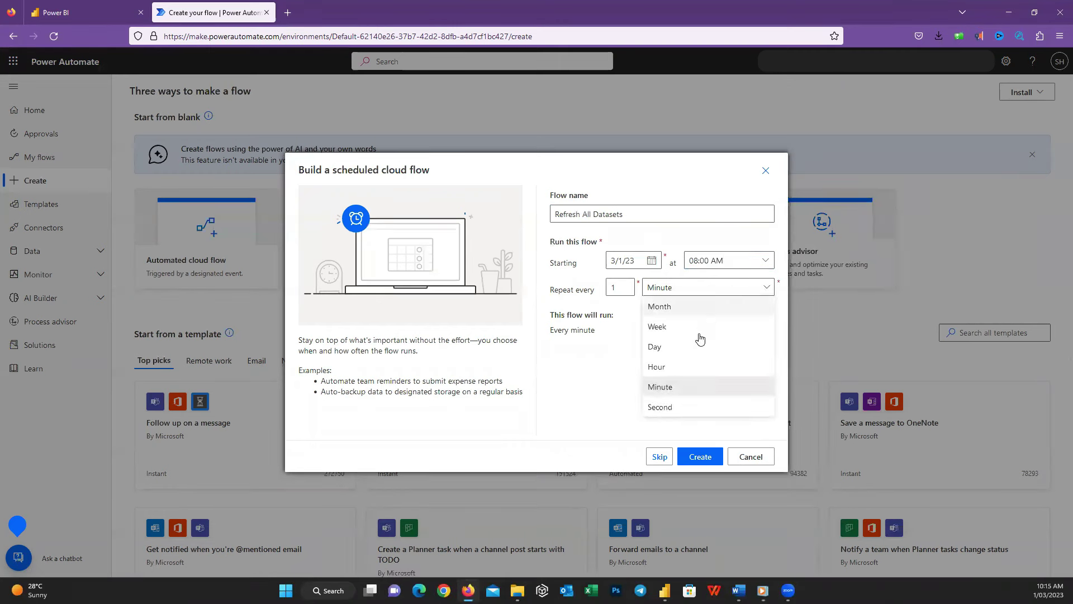
{"action": "left_click", "coordinate": [668, 346]}
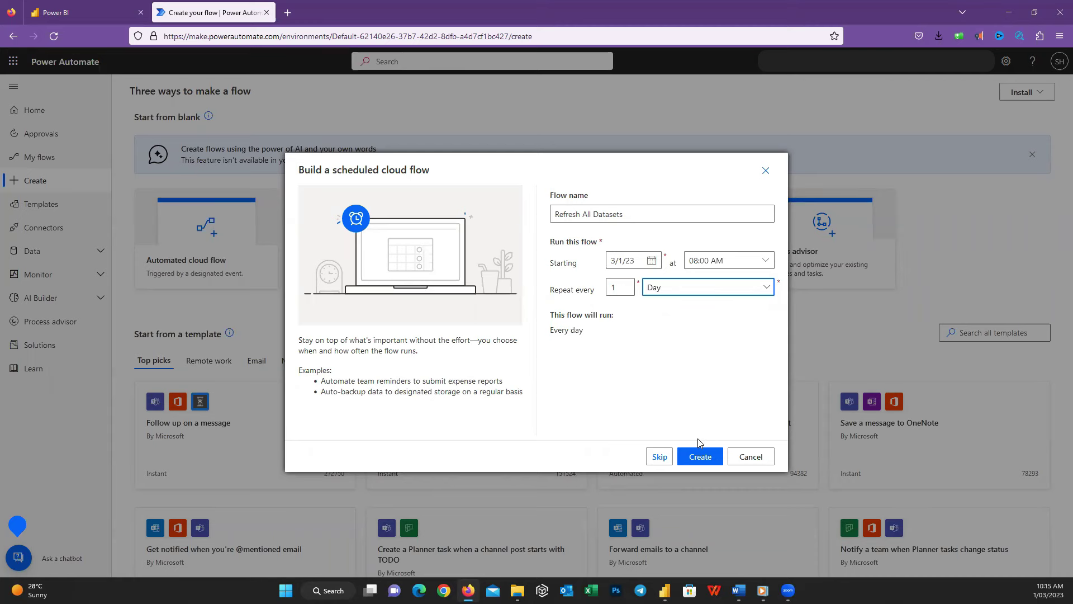
{"action": "left_click", "coordinate": [707, 460]}
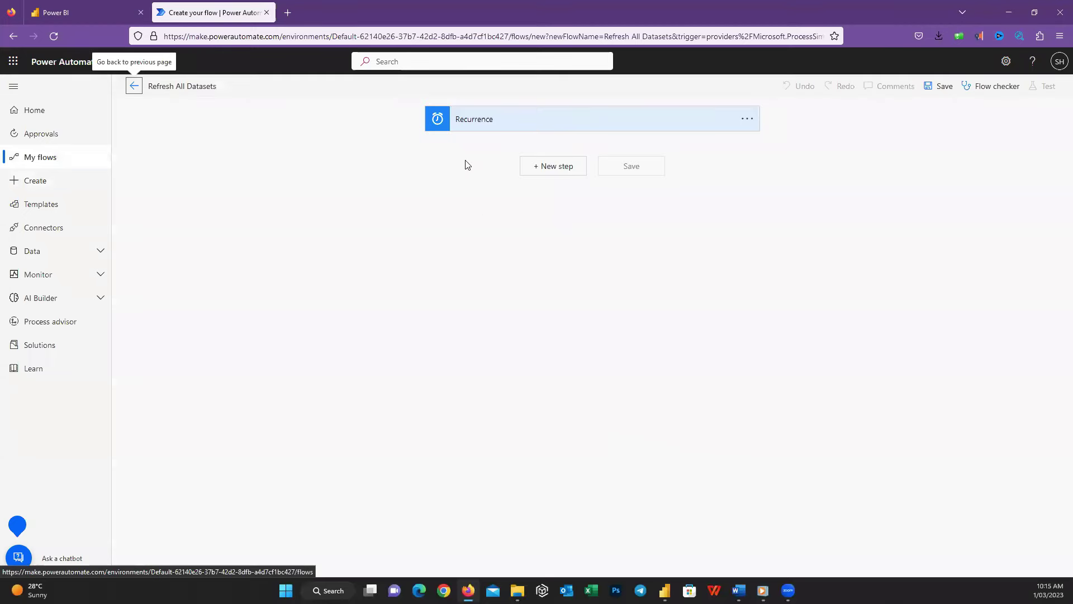
After the Recurrence trigger, add a Refresh a dataset action for Refresh Data in My Workspace.
{"action": "left_click", "coordinate": [539, 172]}
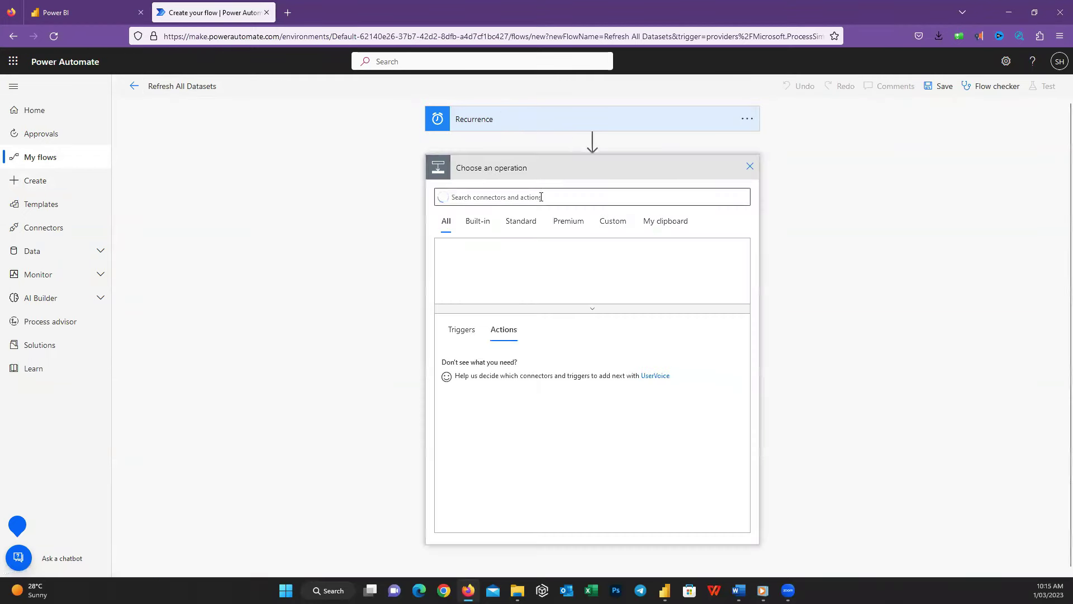
{"action": "type", "text": "refre"}
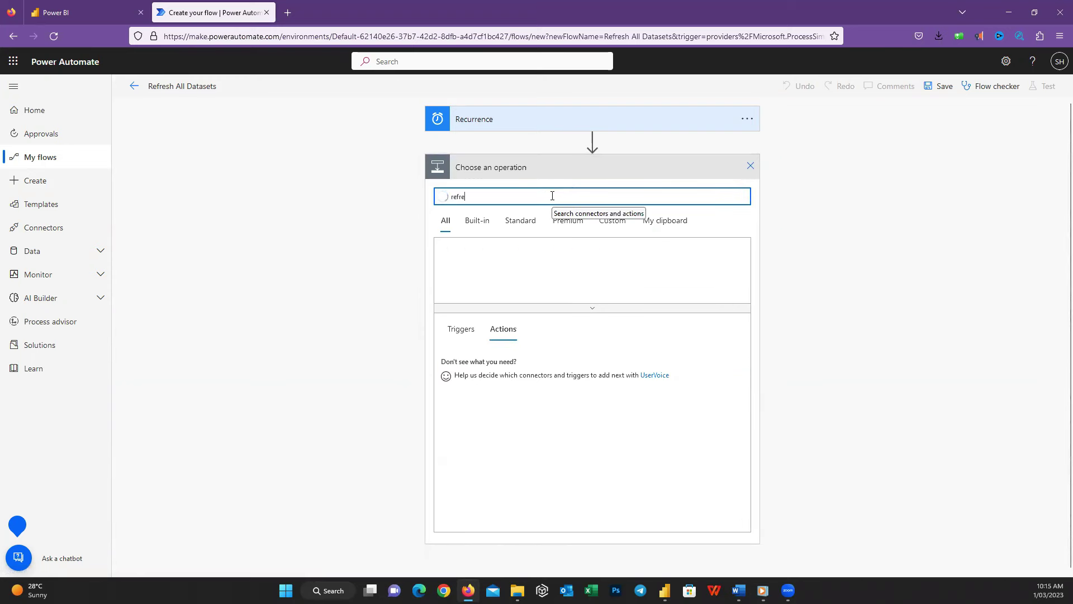
{"action": "type", "text": "sh a data"}
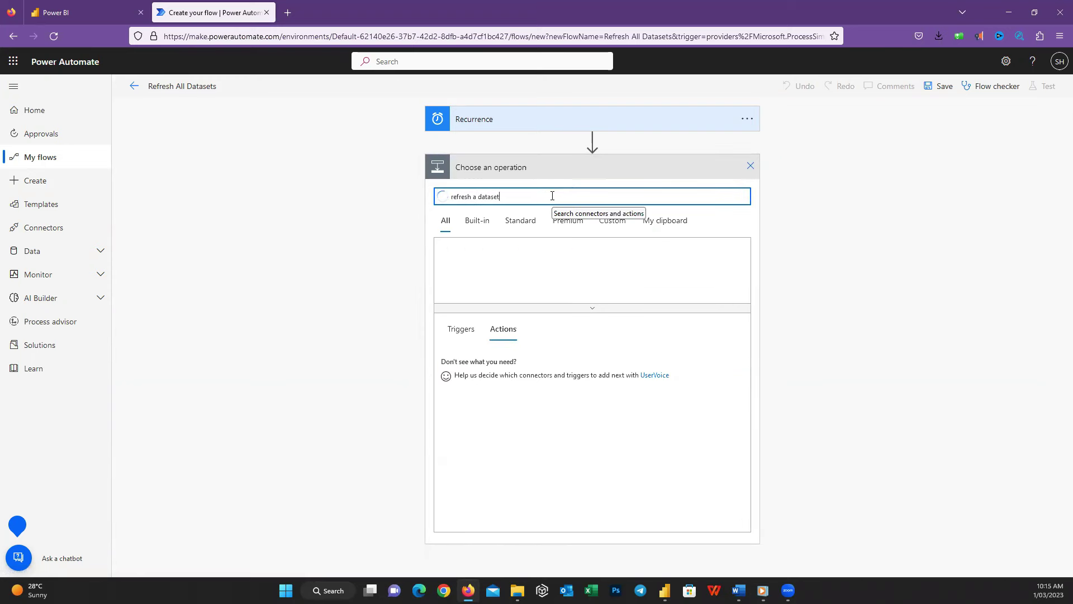
{"action": "type", "text": "set"}
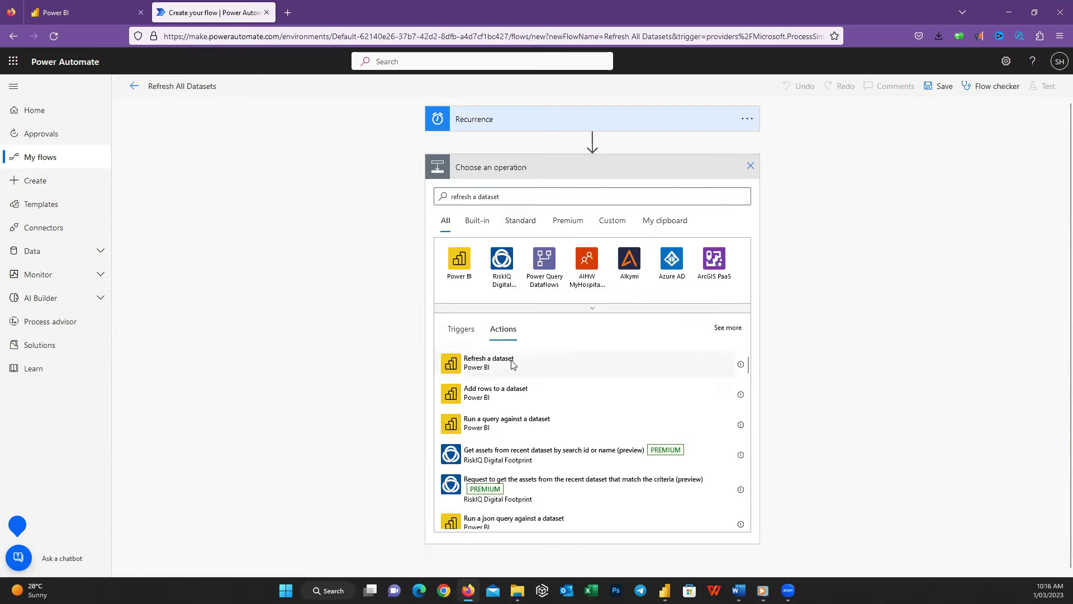
{"action": "left_click", "coordinate": [513, 364]}
{"action": "left_click", "coordinate": [736, 193]}
{"action": "left_click", "coordinate": [673, 223]}
{"action": "left_click", "coordinate": [737, 213]}
{"action": "left_click", "coordinate": [626, 229]}
Add a second Refresh a dataset action for another My Workspace dataset.
{"action": "left_click", "coordinate": [562, 271]}
{"action": "type", "text": "refresh a dataset"}
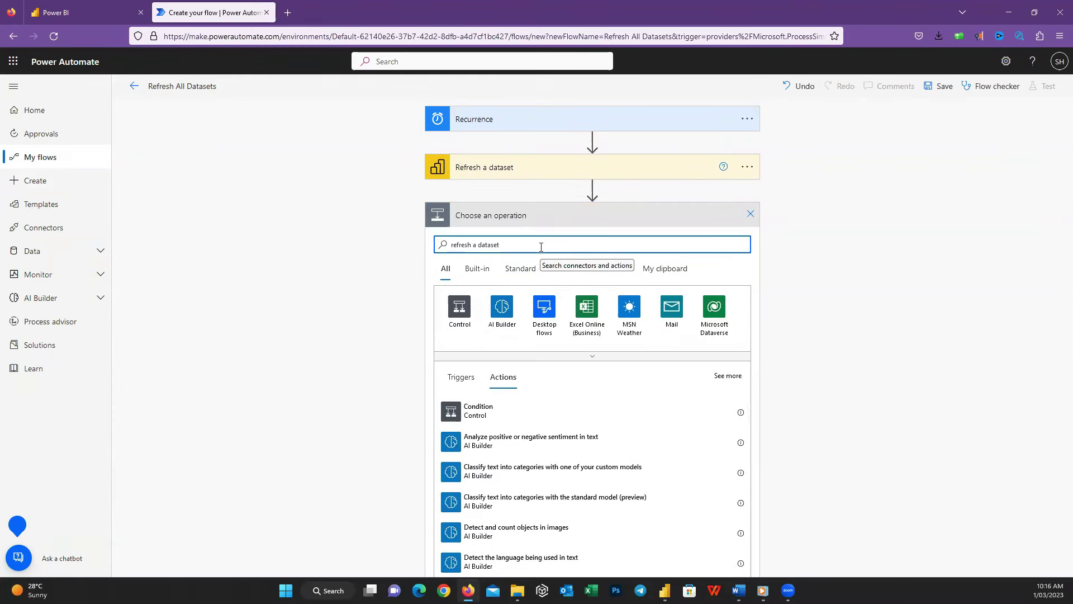
{"action": "left_click", "coordinate": [558, 417]}
{"action": "left_click", "coordinate": [736, 240]}
{"action": "left_click", "coordinate": [722, 259]}
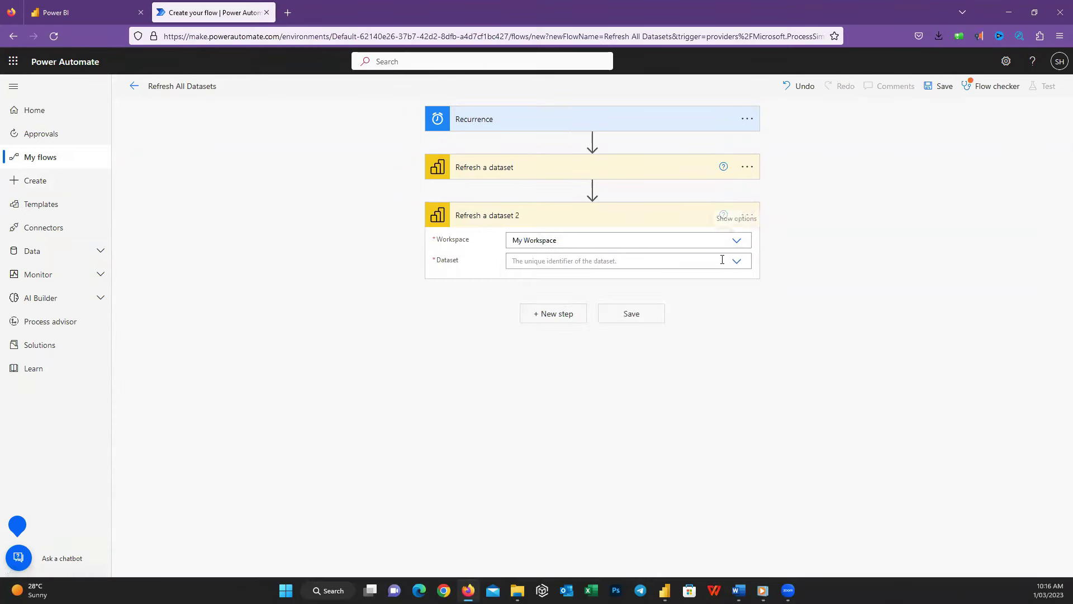
{"action": "left_click", "coordinate": [635, 296]}
Add a third refresh action for Refresh Data 3, save the flow, and go to its details page.
{"action": "left_click", "coordinate": [564, 314]}
{"action": "type", "text": "refresh a dataset"}
{"action": "left_click", "coordinate": [575, 457]}
{"action": "left_click", "coordinate": [737, 289]}
{"action": "left_click", "coordinate": [623, 322]}
{"action": "left_click", "coordinate": [624, 309]}
{"action": "left_click", "coordinate": [625, 352]}
{"action": "left_click", "coordinate": [628, 364]}
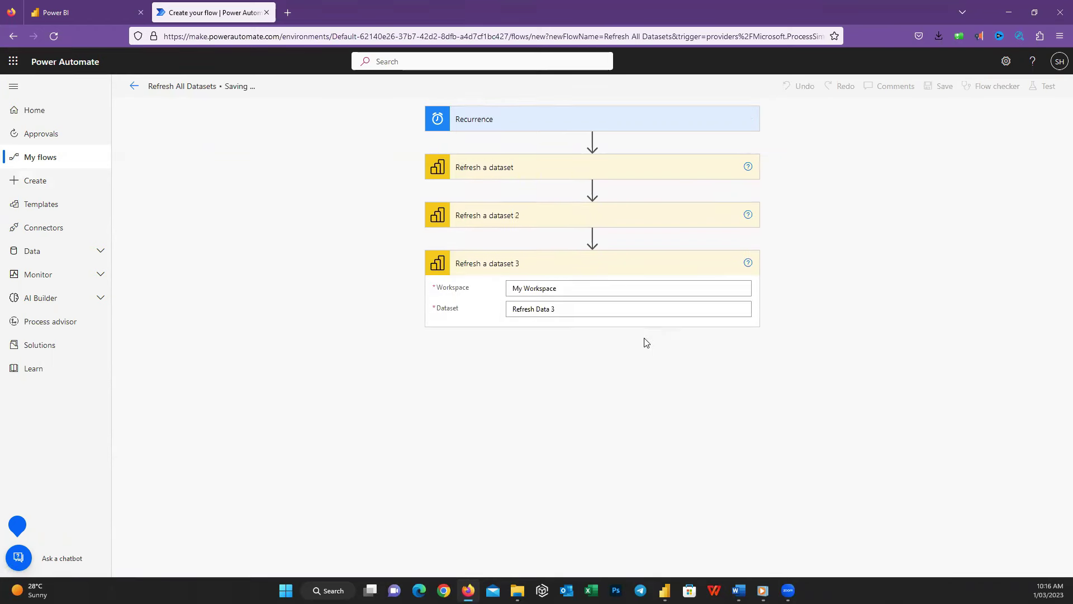
{"action": "left_click", "coordinate": [941, 86]}
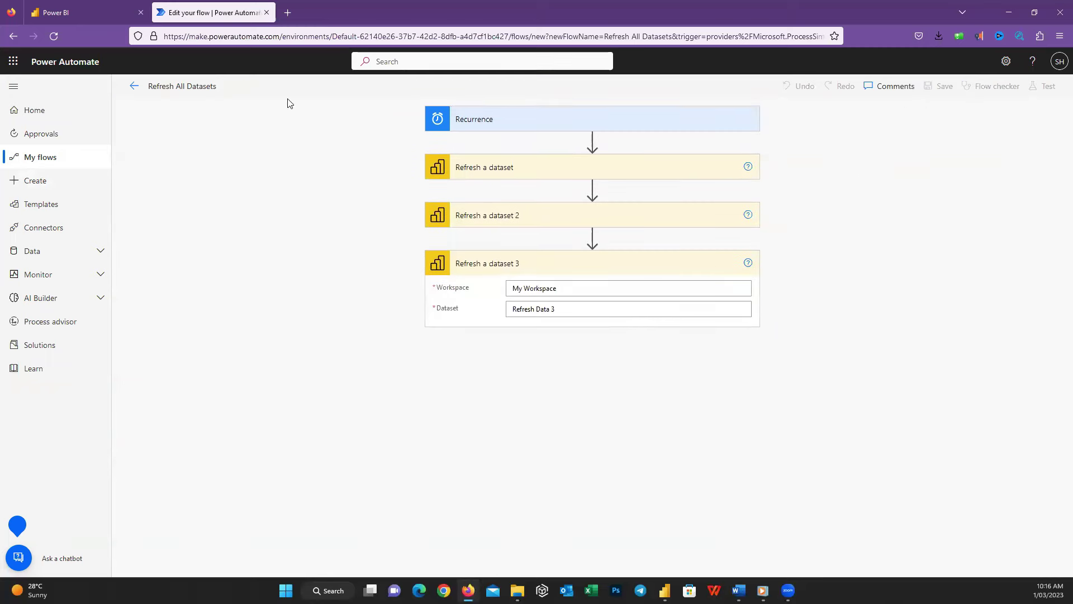
{"action": "left_click", "coordinate": [134, 85]}
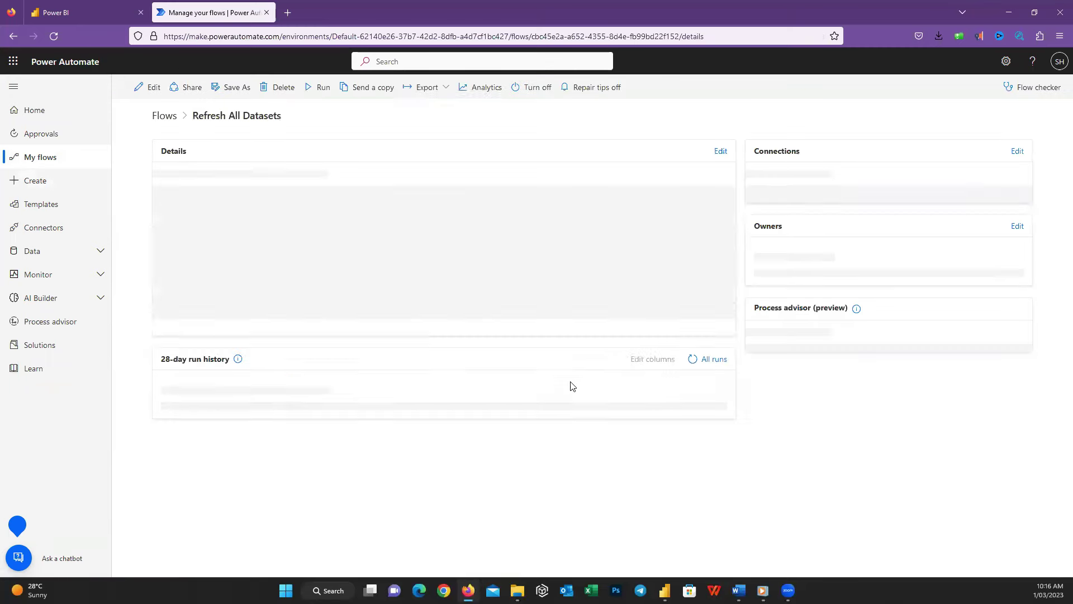